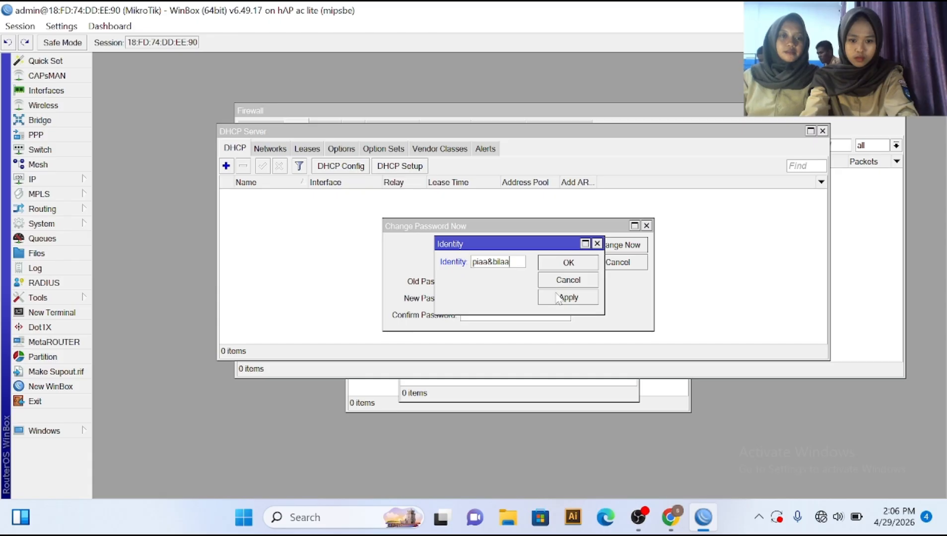
Step: Apply the new router name in System Identity and close the dialog
left_click(557, 298)
left_click(558, 266)
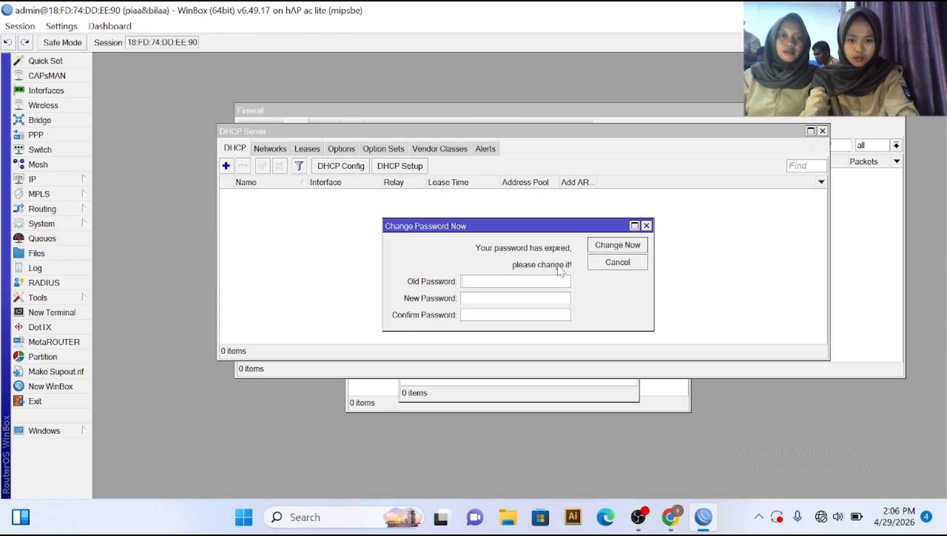
Step: In System > Users, give the admin user a new password, entering and confirming it
left_click(60, 224)
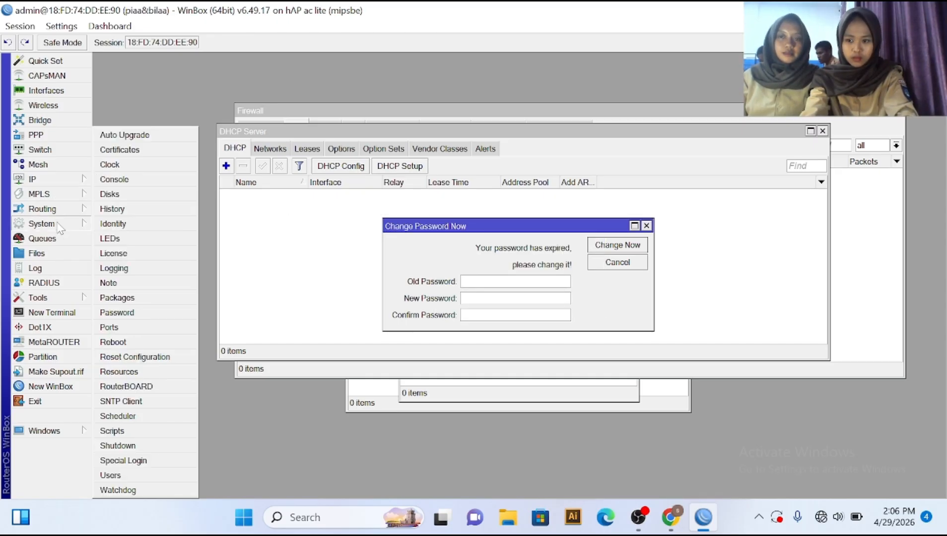
left_click(153, 476)
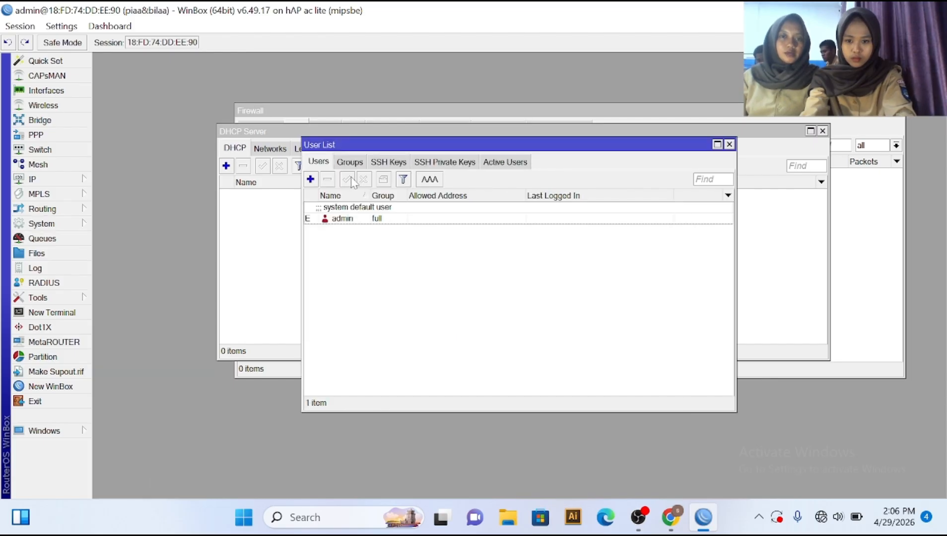
double_click(343, 218)
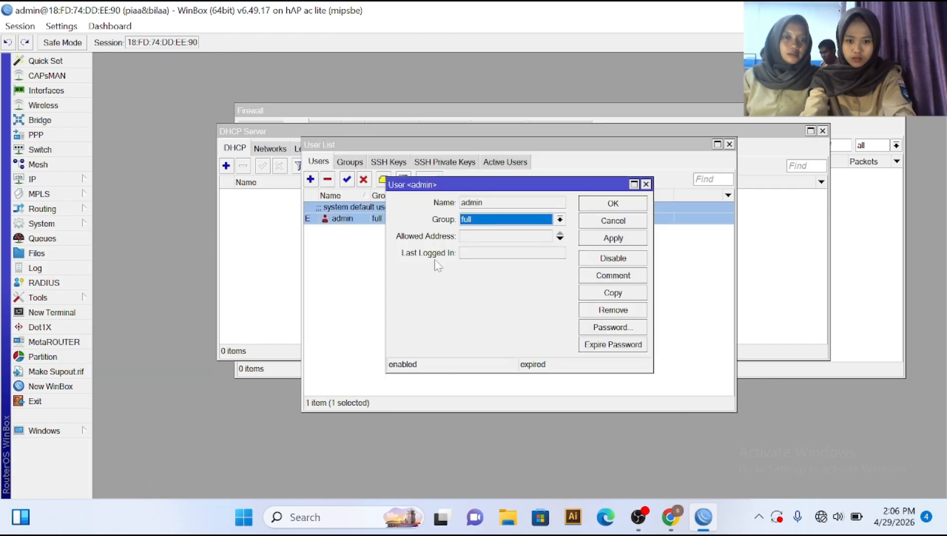
left_click(597, 331)
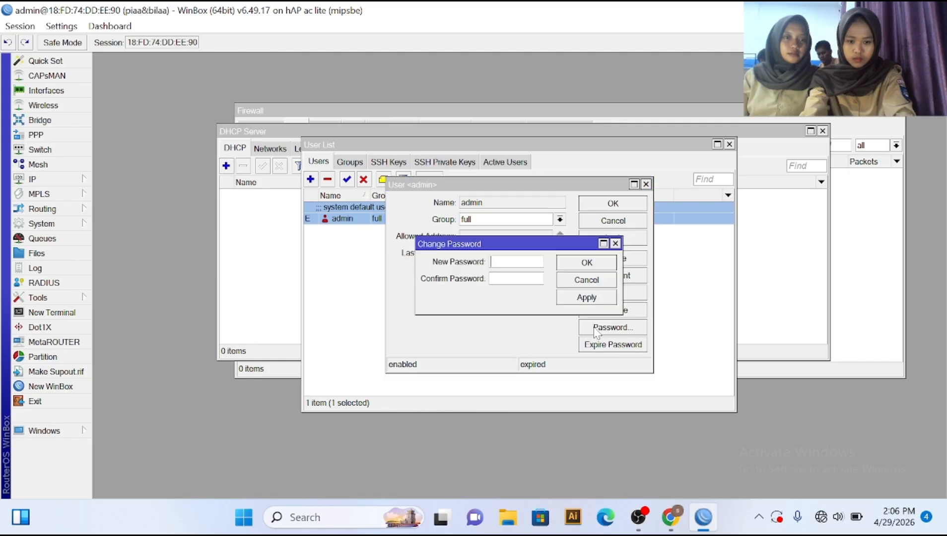
type("***")
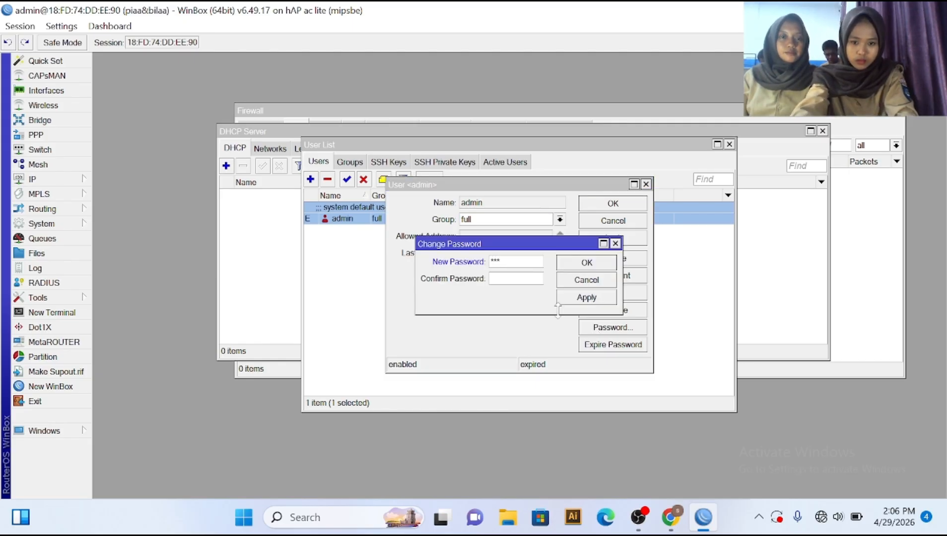
key("Tab")
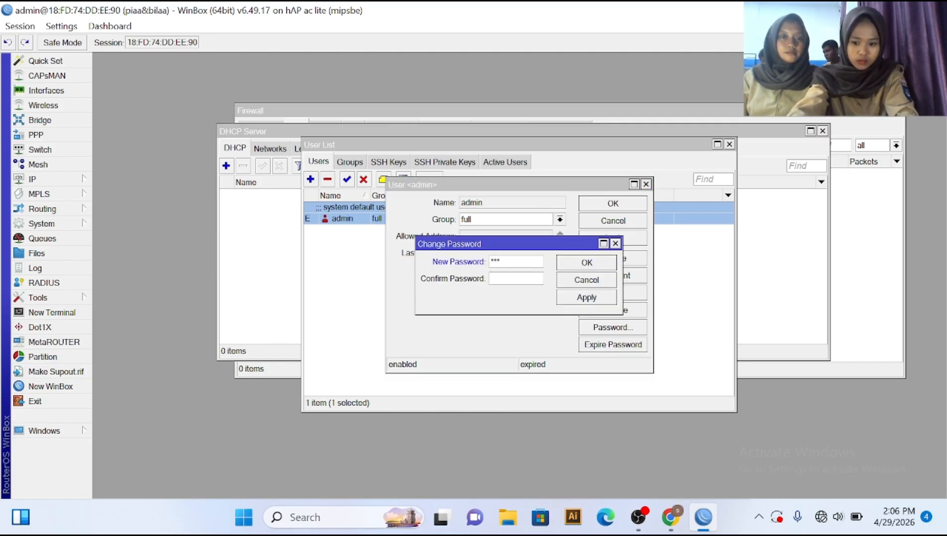
type("***")
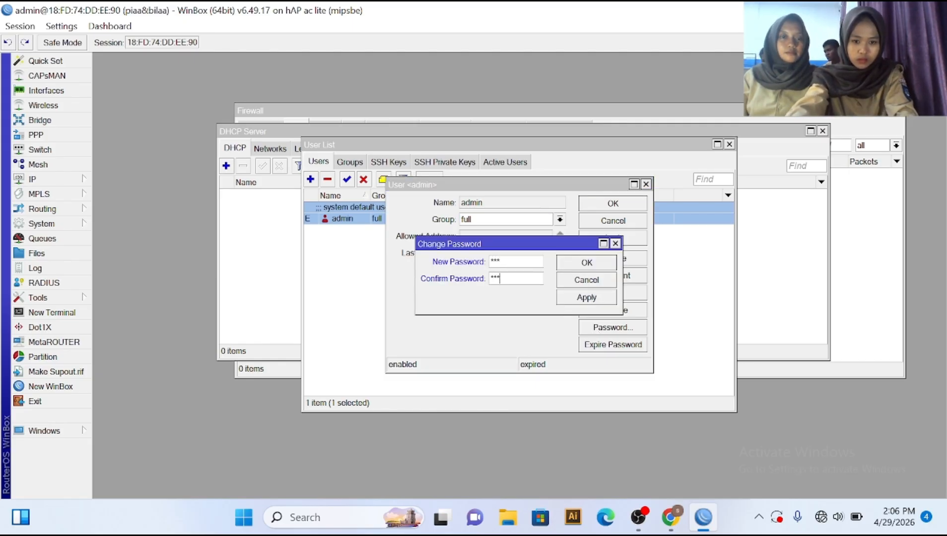
left_click(575, 264)
left_click(625, 202)
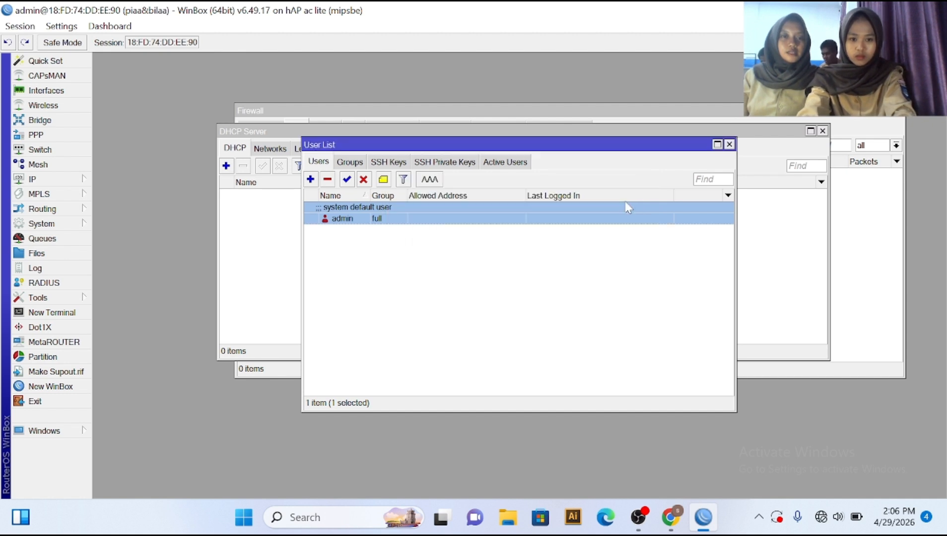
Step: Create a DHCP client on interface ether1 with default settings and apply it
left_click(53, 179)
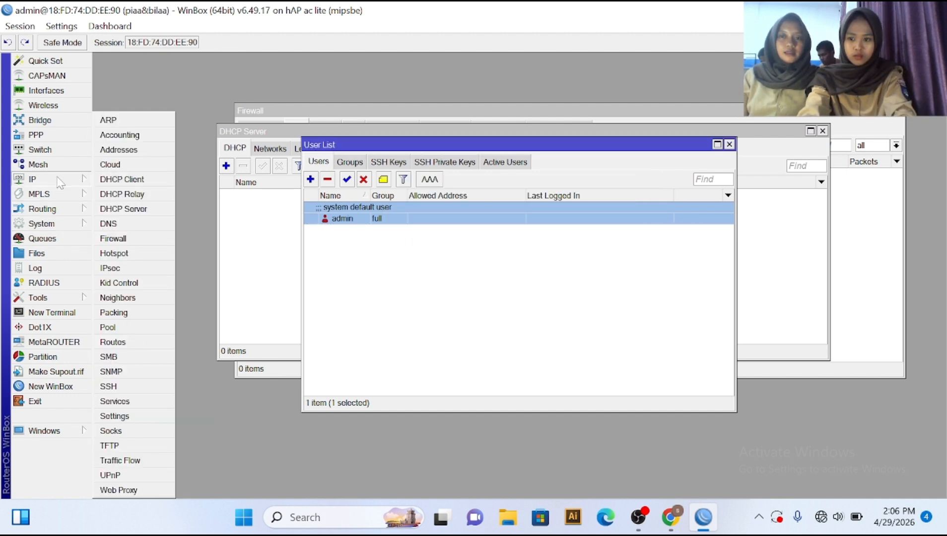
left_click(125, 178)
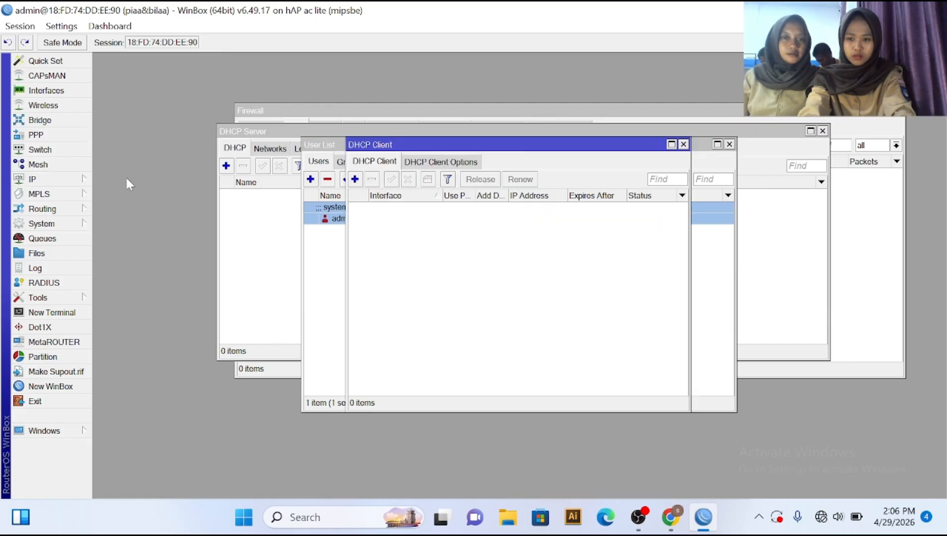
left_click(355, 180)
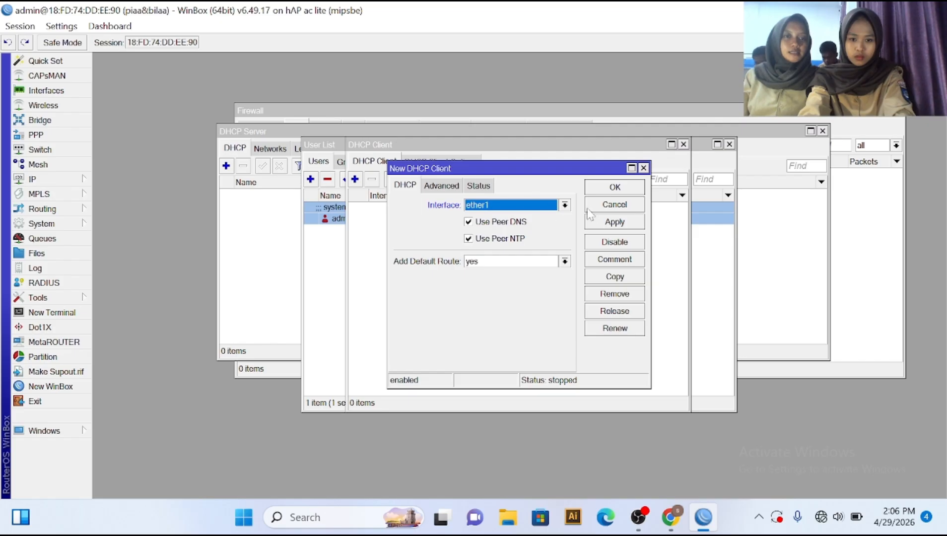
left_click(603, 223)
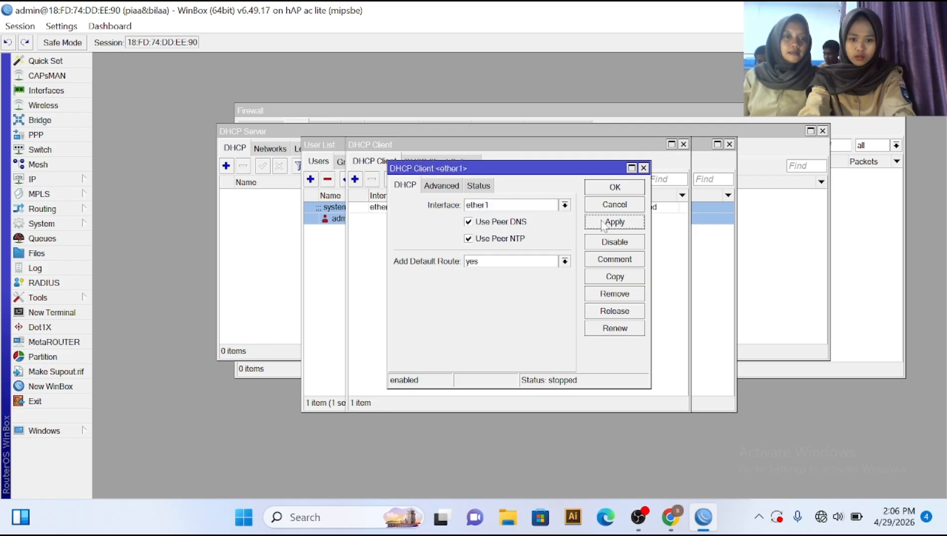
left_click(598, 188)
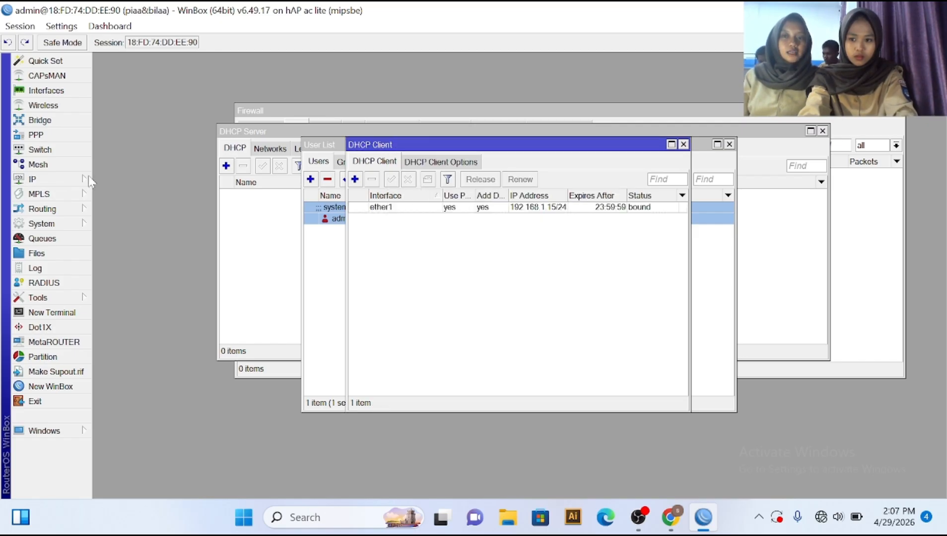
left_click(61, 182)
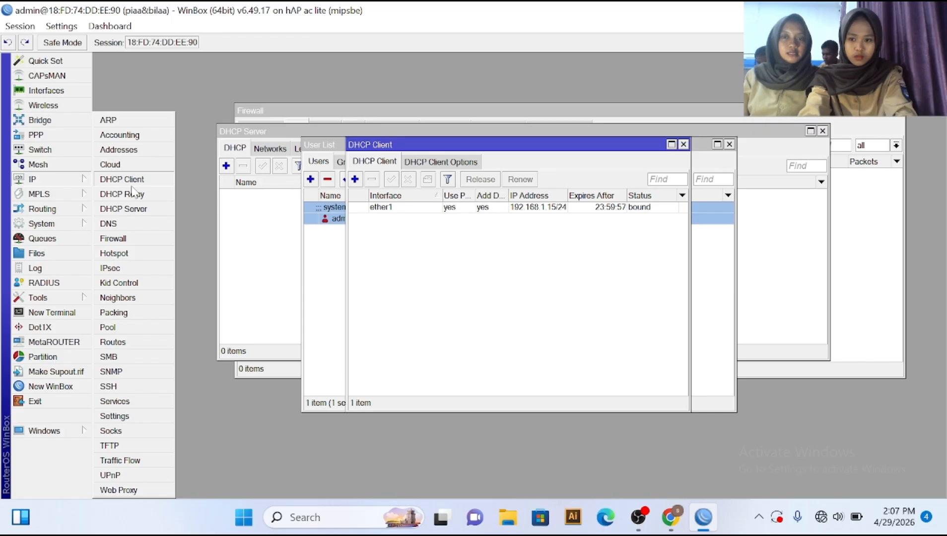
Step: Add the static address 192.168.100.36/24 on interface ether2
left_click(118, 150)
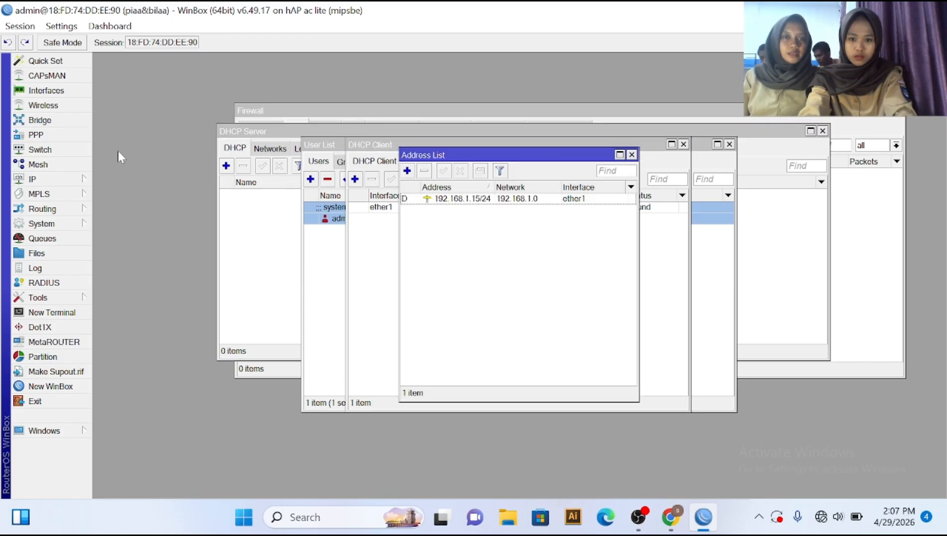
left_click(407, 172)
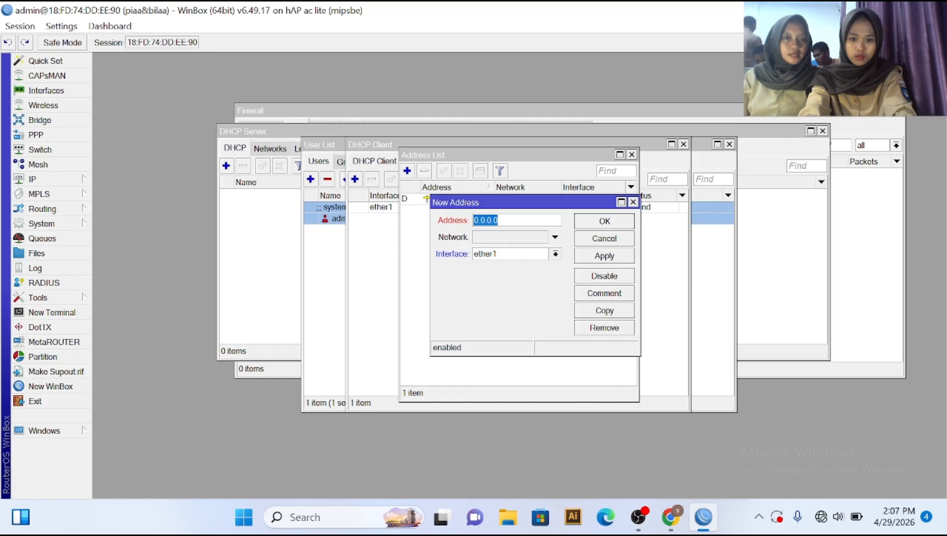
type("192")
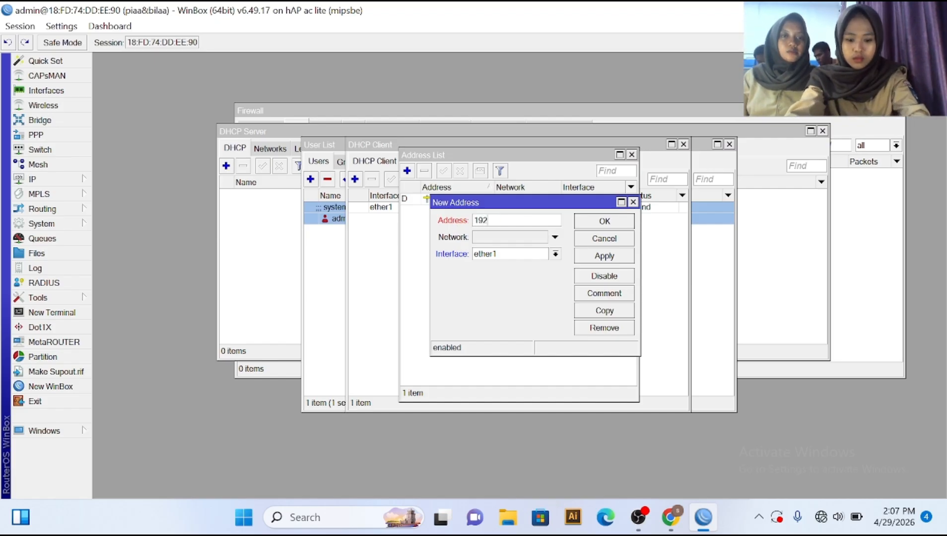
type(".168.")
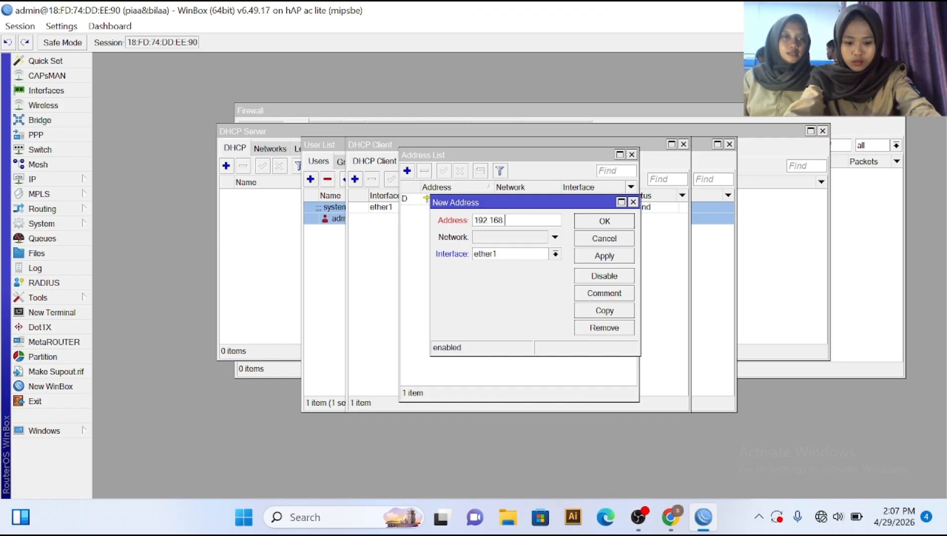
type("100")
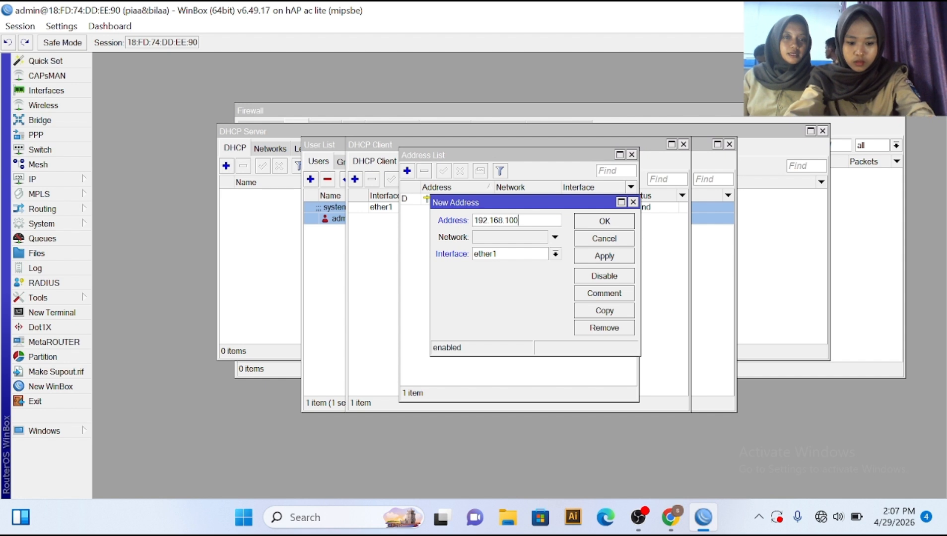
type(".36")
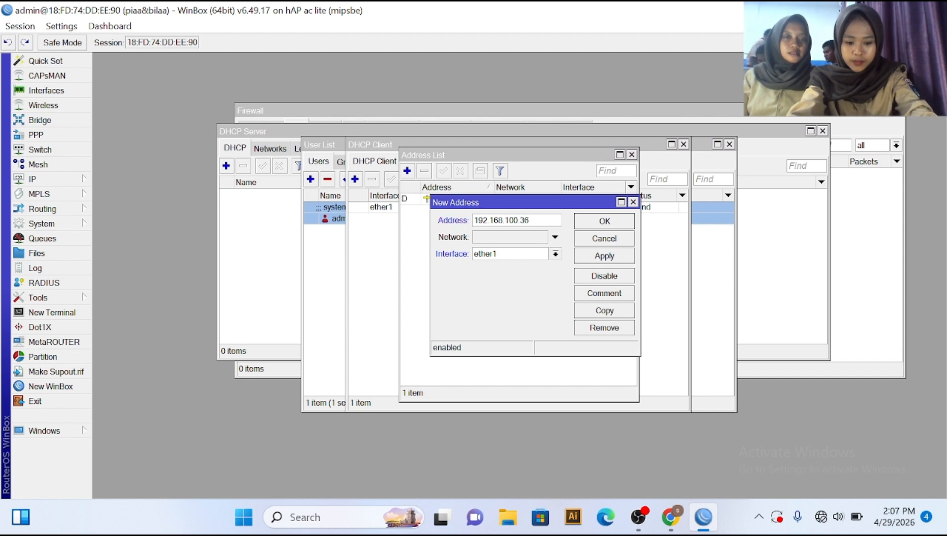
type("/24")
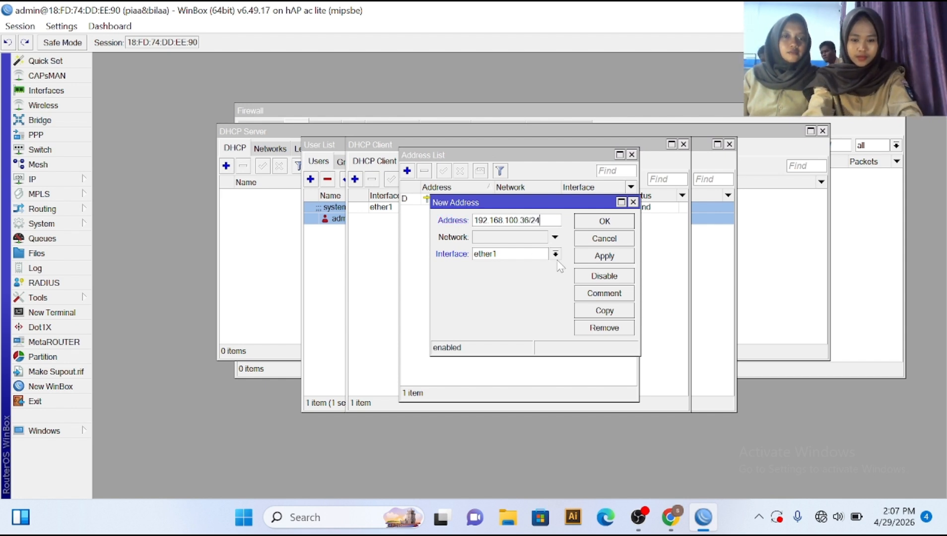
left_click(555, 254)
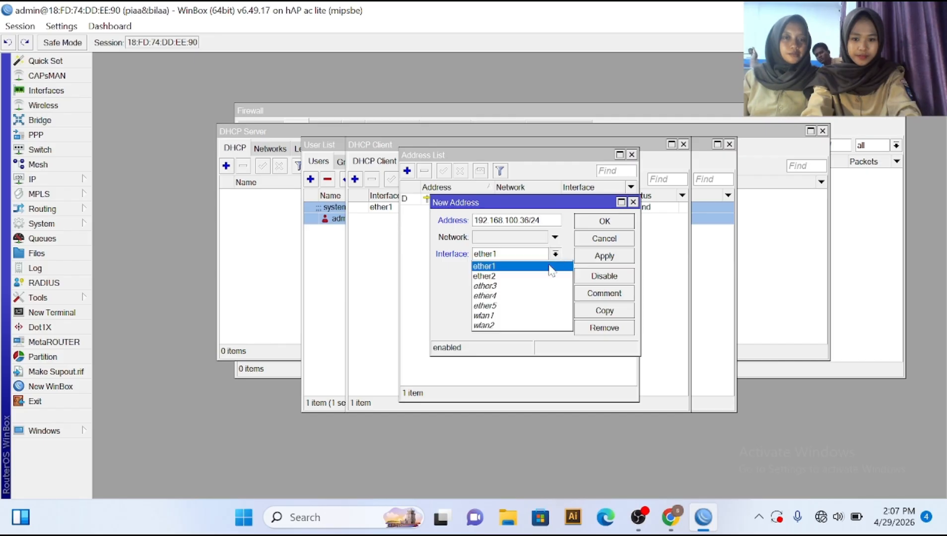
left_click(547, 279)
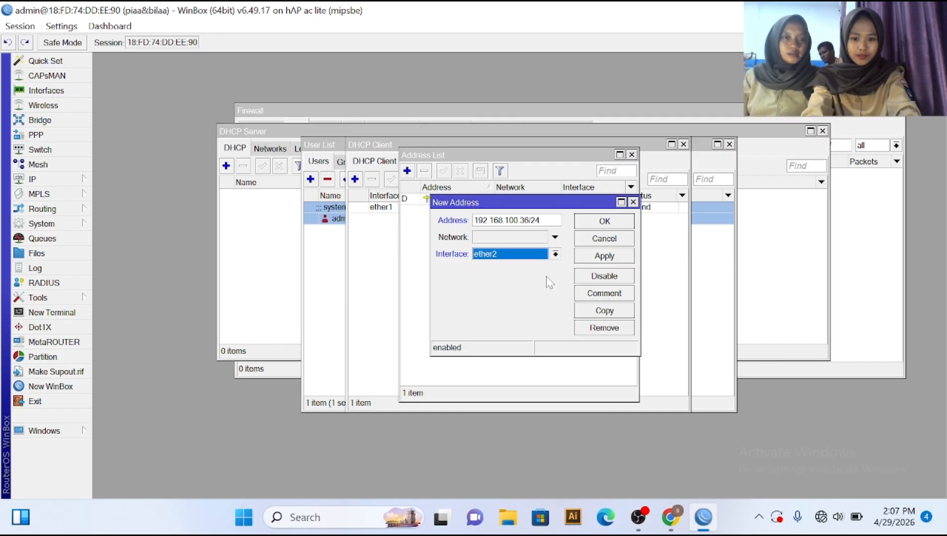
left_click(606, 256)
left_click(605, 222)
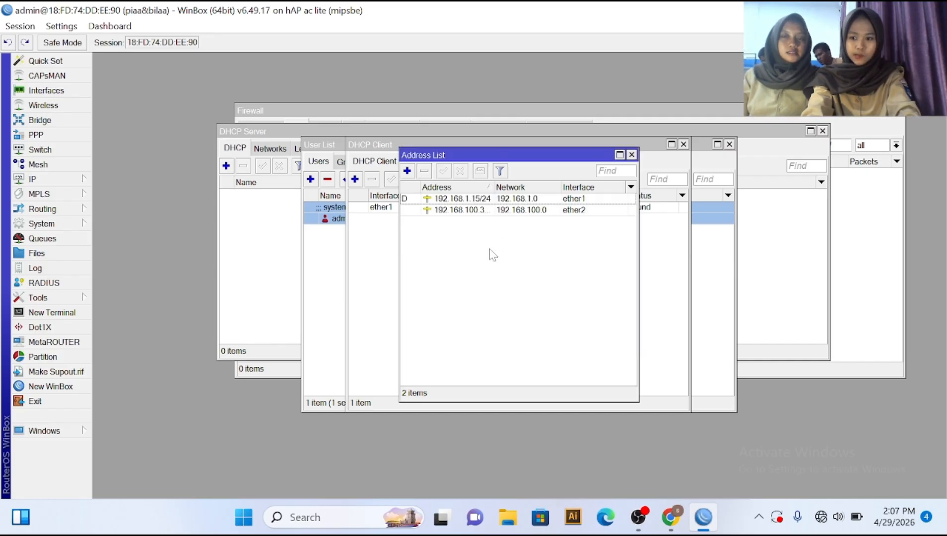
left_click(52, 182)
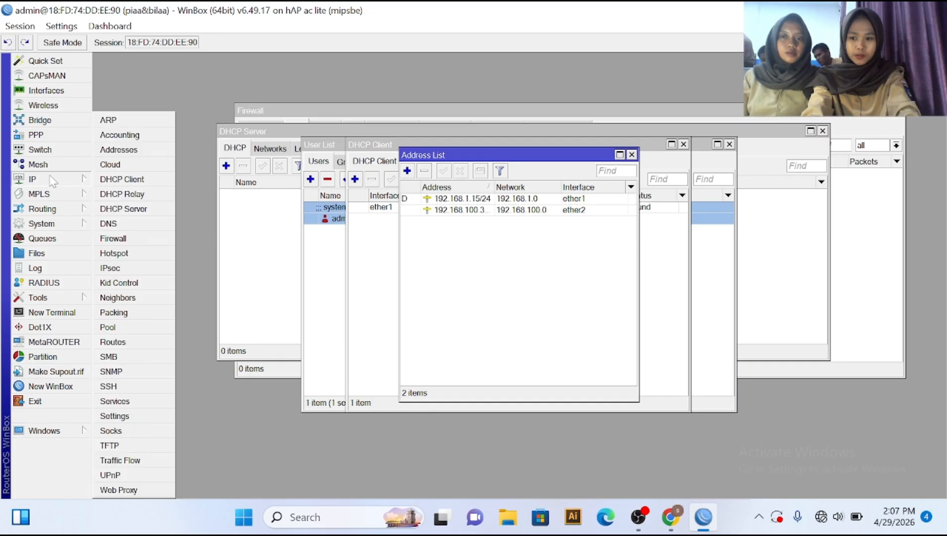
Step: Create a srcnat NAT rule with out-interface ether1 and action masquerade
left_click(125, 237)
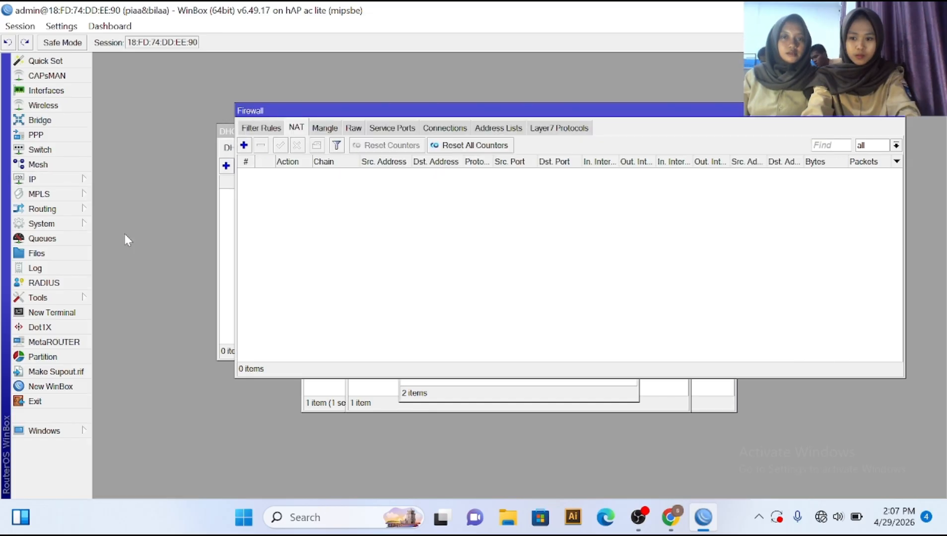
left_click(244, 146)
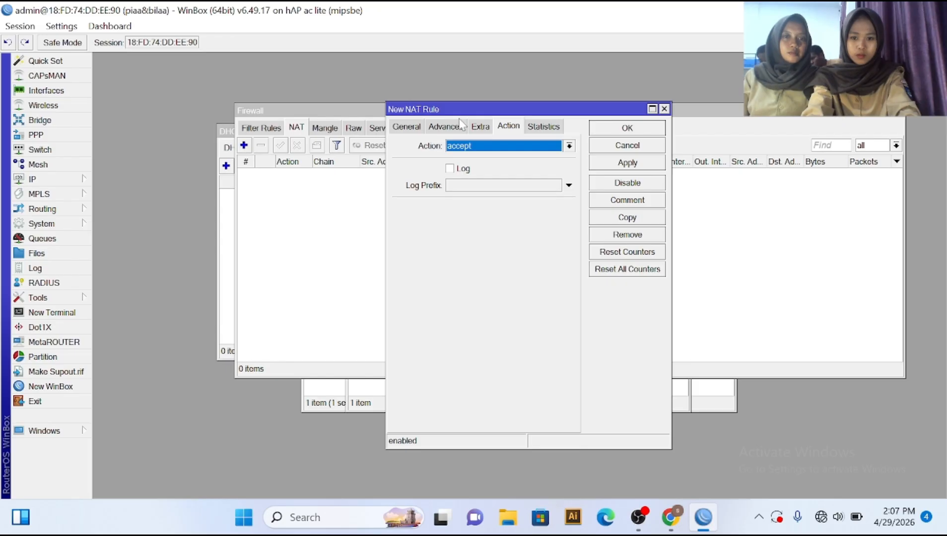
left_click(414, 126)
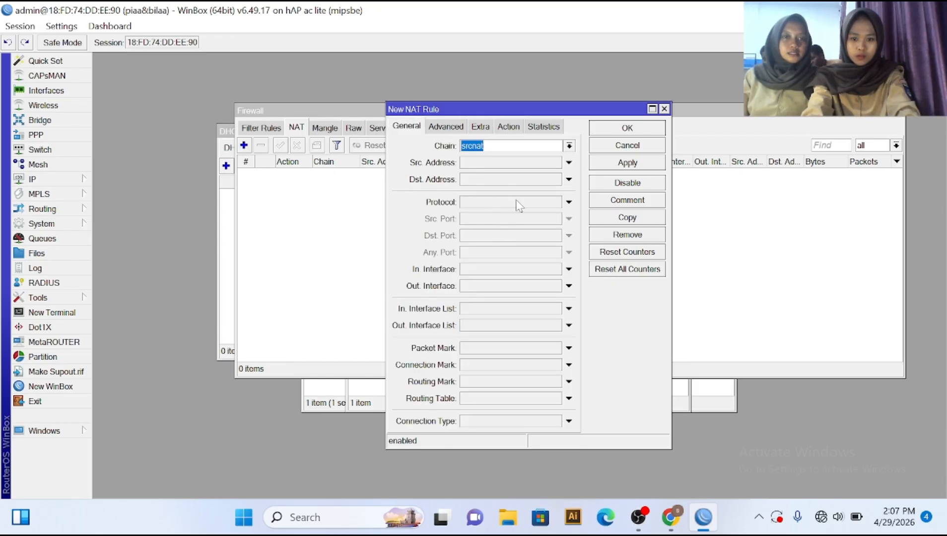
left_click(568, 286)
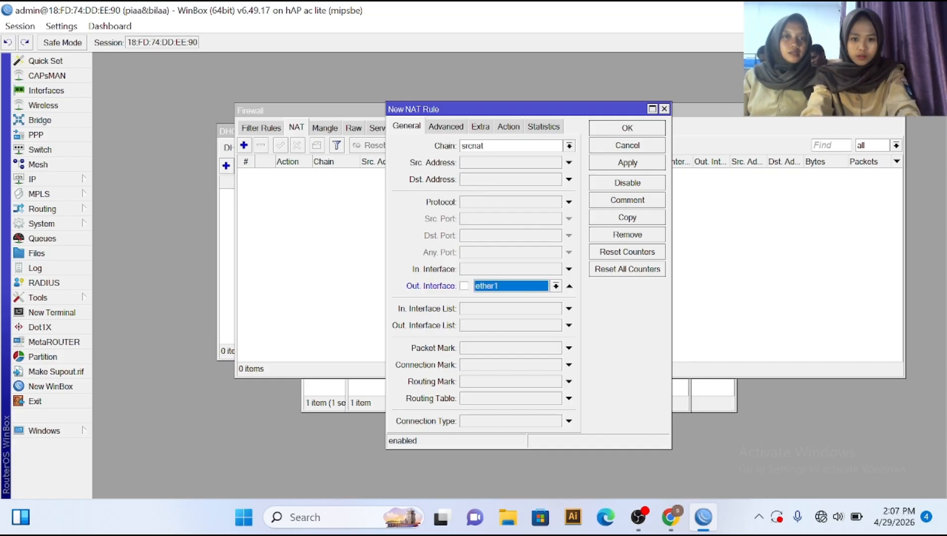
left_click(507, 128)
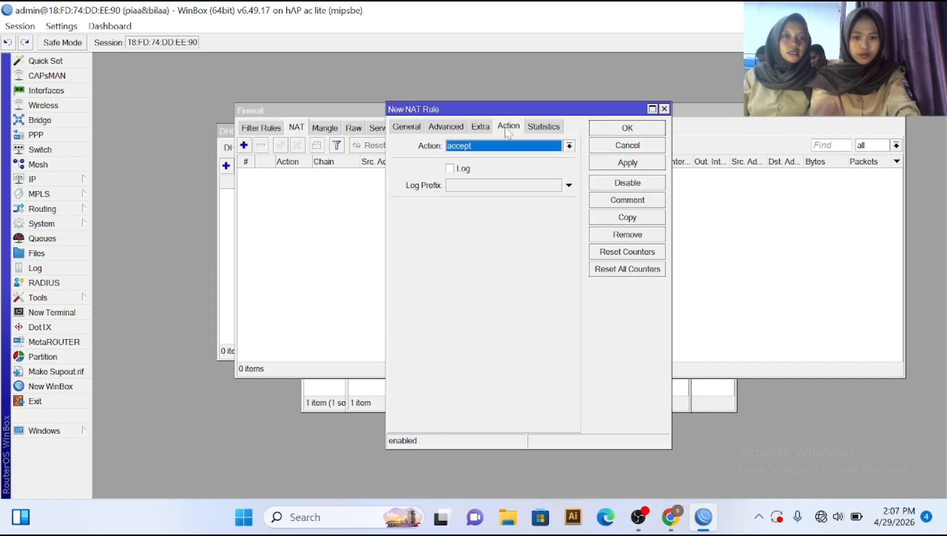
left_click(570, 146)
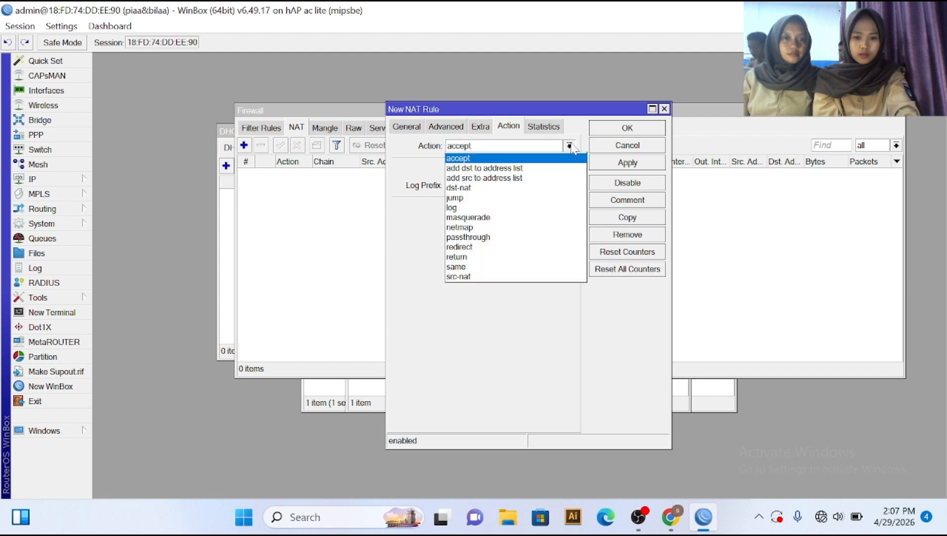
left_click(545, 218)
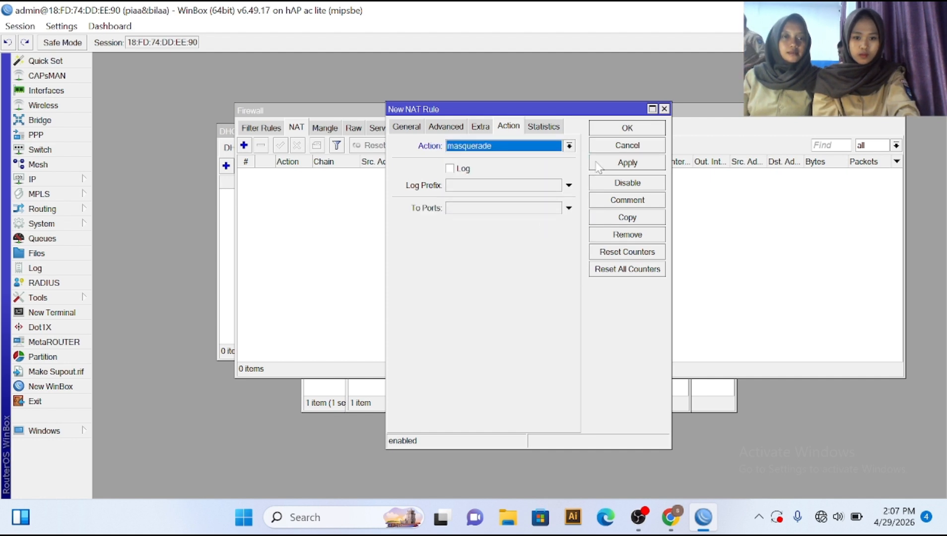
left_click(596, 162)
left_click(612, 129)
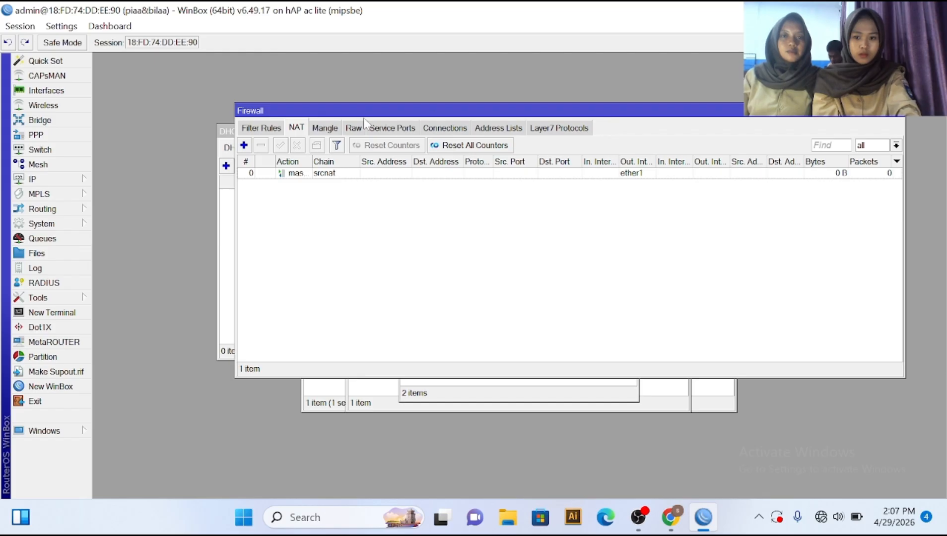
Step: Start a new NAT rule matching chain dstnat, protocol tcp, destination port 80
left_click(244, 145)
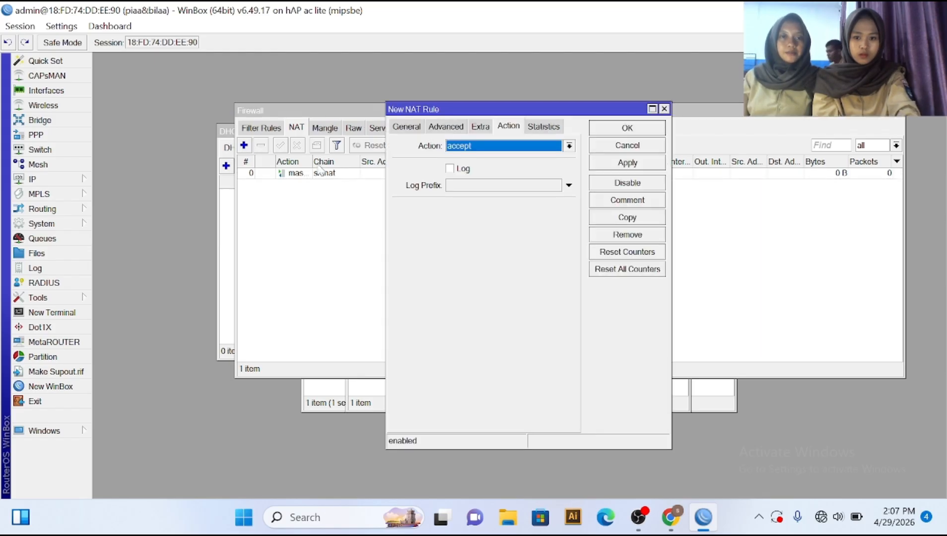
left_click(414, 129)
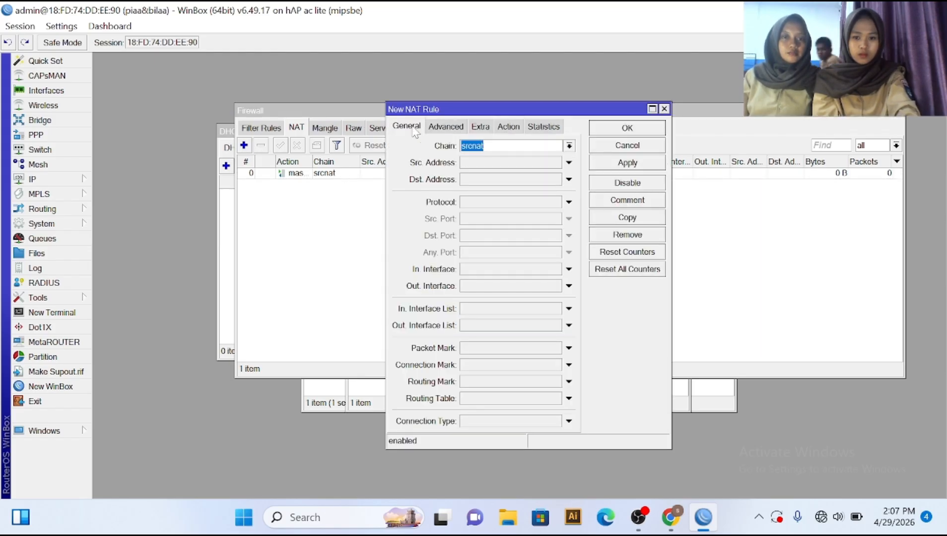
left_click(569, 145)
left_click(566, 157)
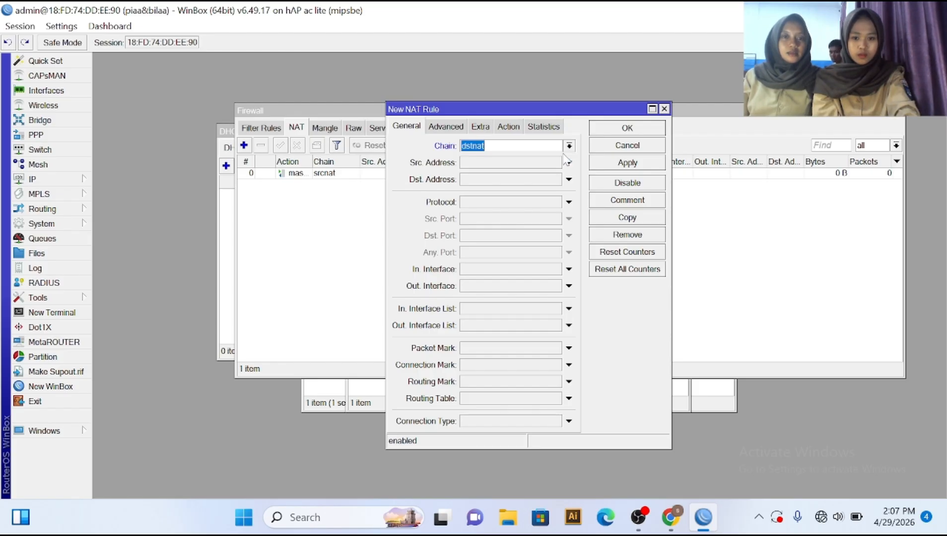
left_click(569, 202)
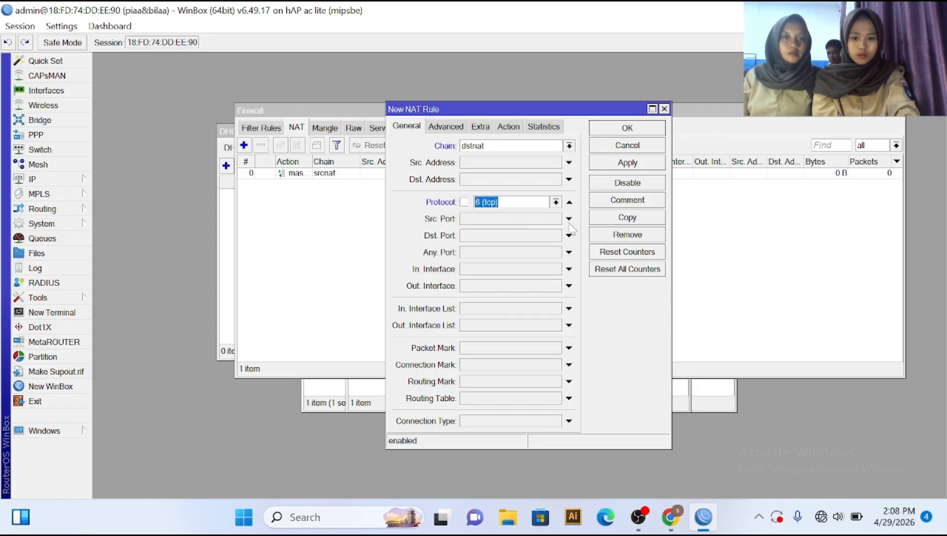
left_click(543, 235)
type("80")
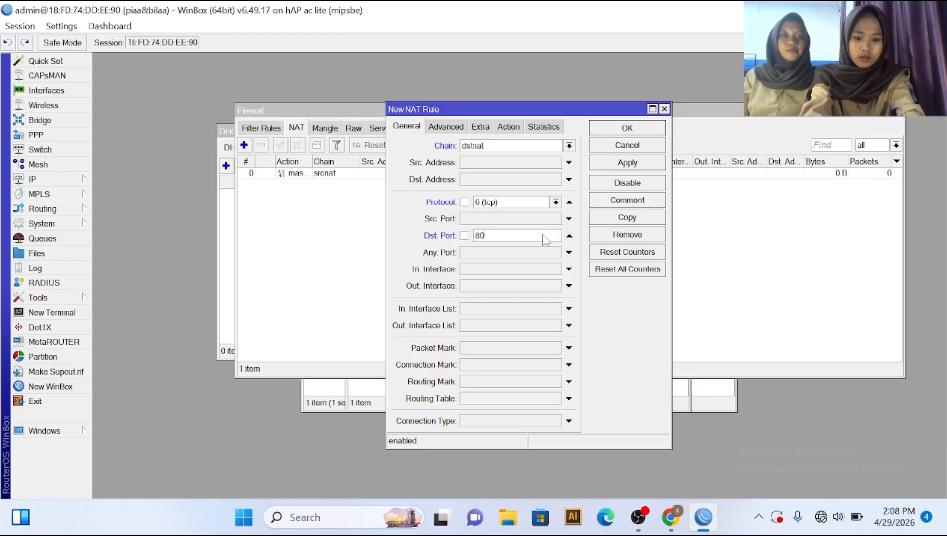
Step: Set the rule's action to redirect with To Ports 8080 and save it
left_click(508, 127)
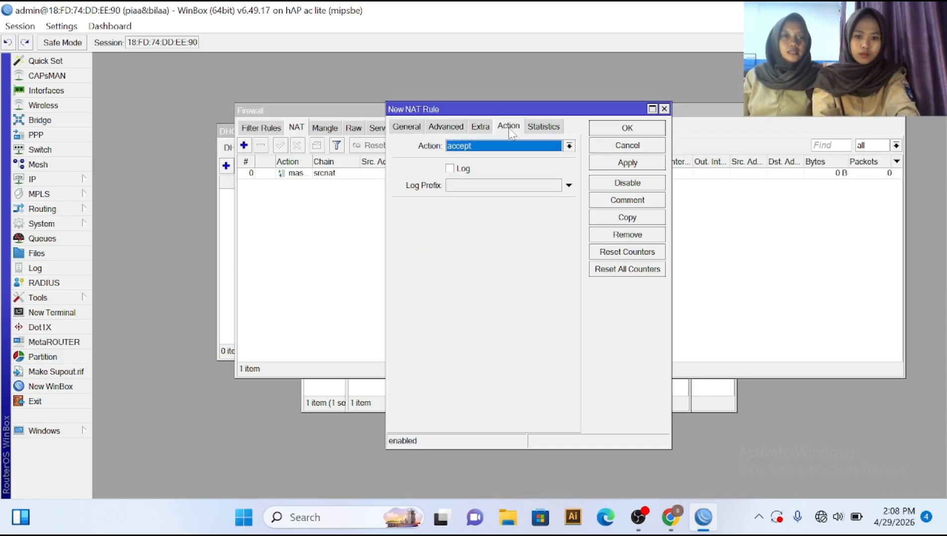
left_click(568, 149)
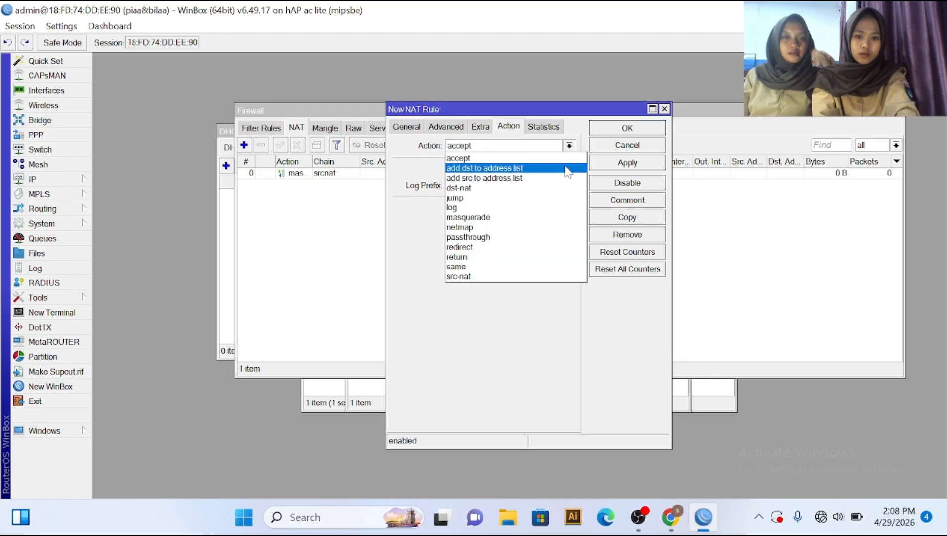
left_click(554, 247)
left_click(540, 207)
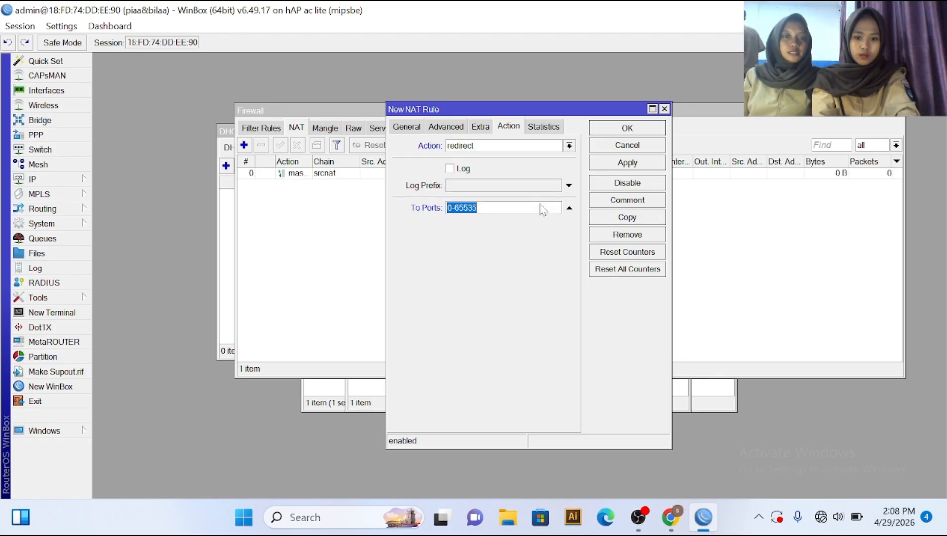
type("8080")
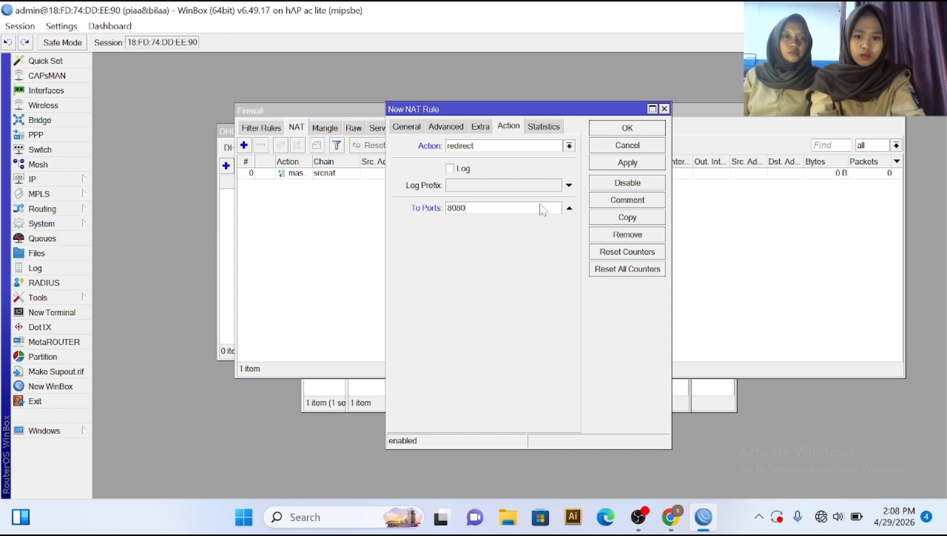
left_click(642, 164)
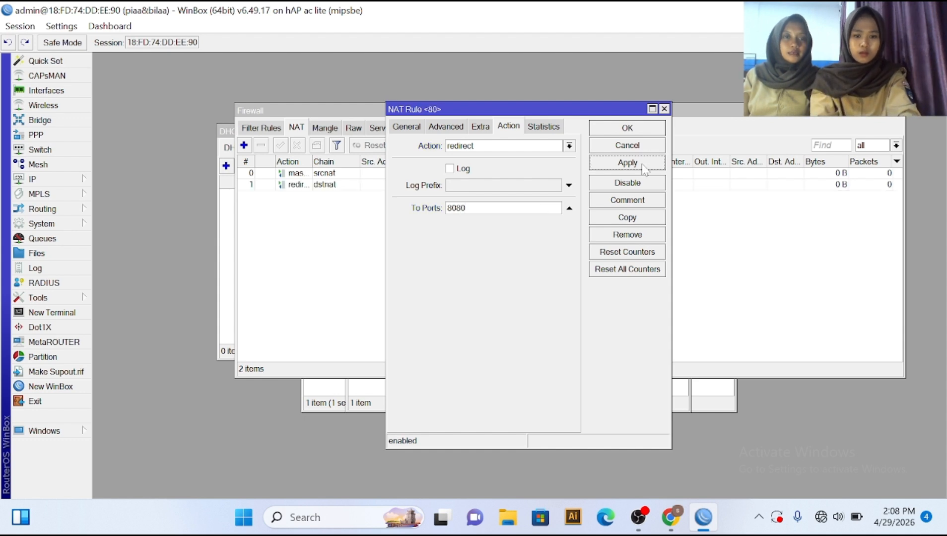
left_click(628, 128)
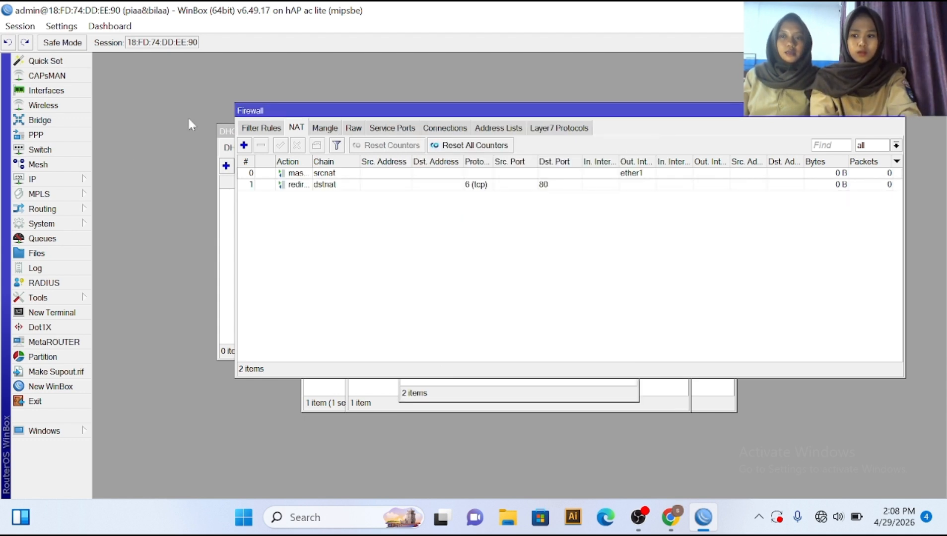
Step: Run DHCP Setup on ether2, accepting all defaults including pool dhcp_pool0 and lease 00:10:00
left_click(71, 180)
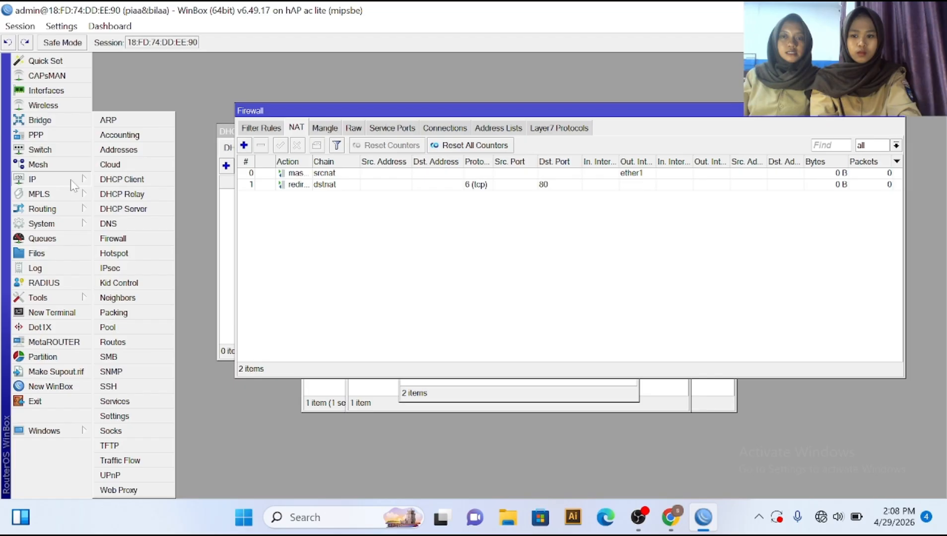
left_click(130, 209)
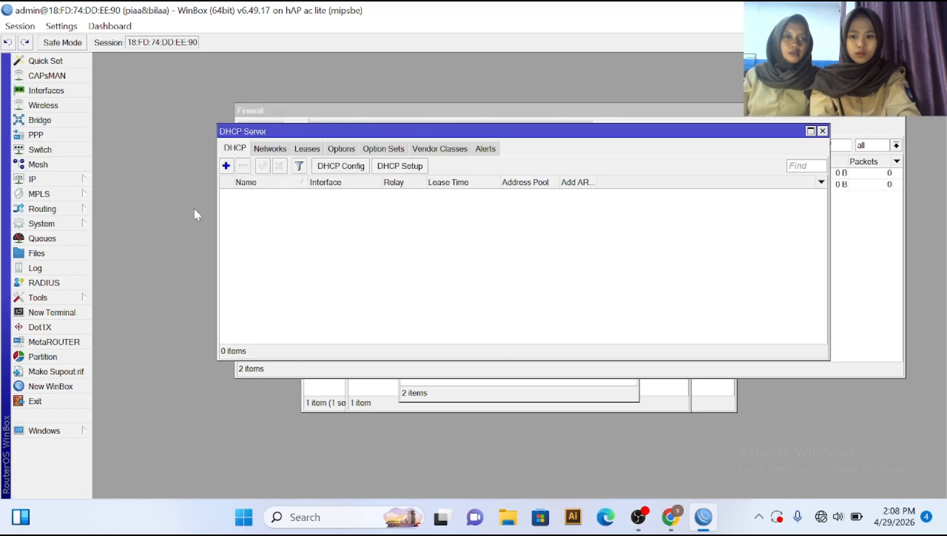
left_click(418, 168)
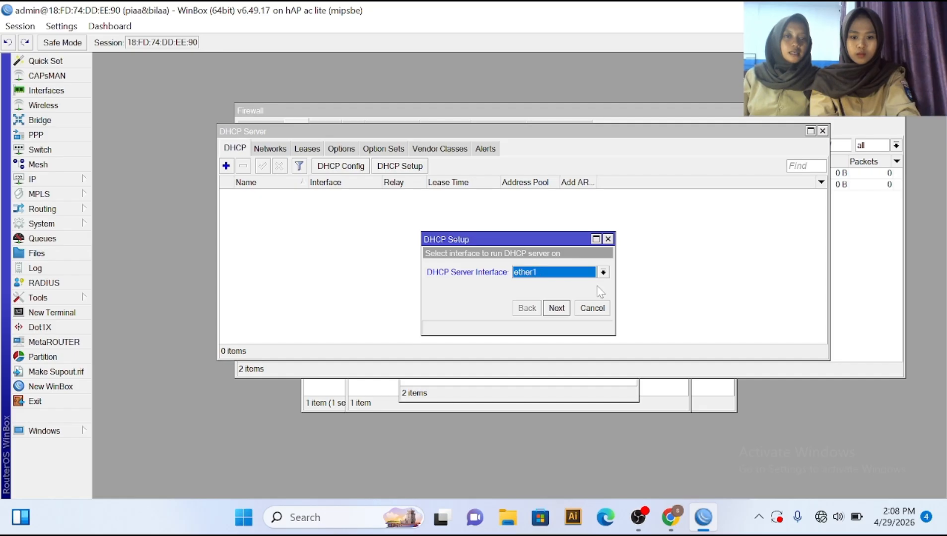
left_click(603, 272)
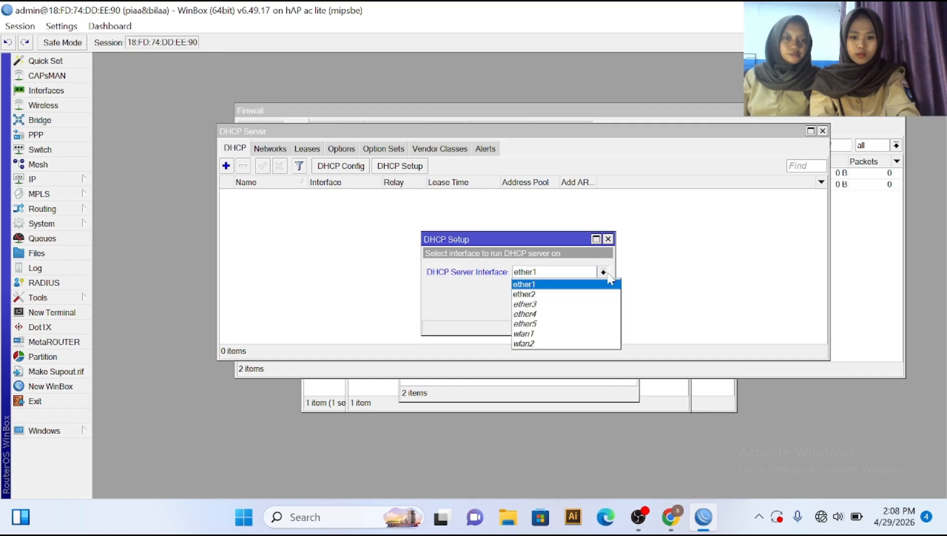
left_click(589, 296)
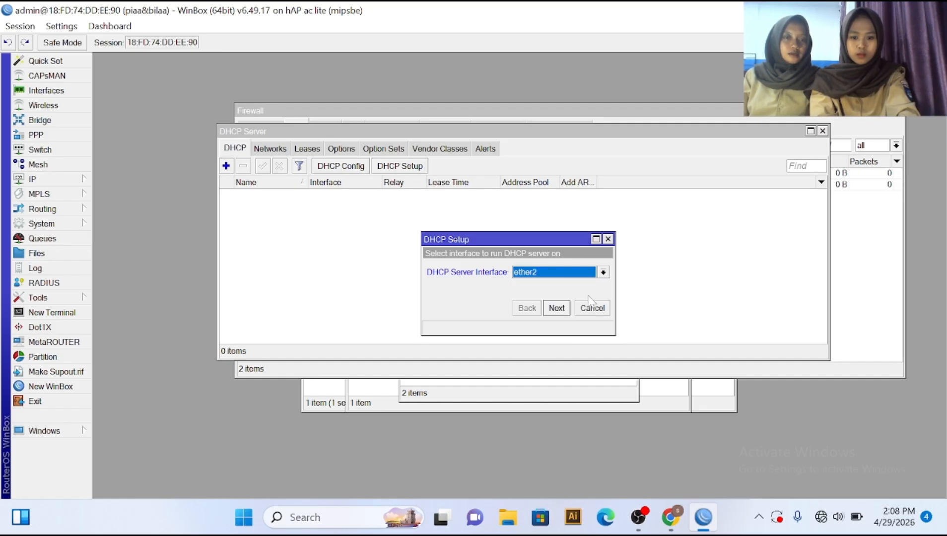
left_click(556, 308)
left_click(556, 308)
left_click(556, 308)
left_click(556, 308)
left_click(556, 308)
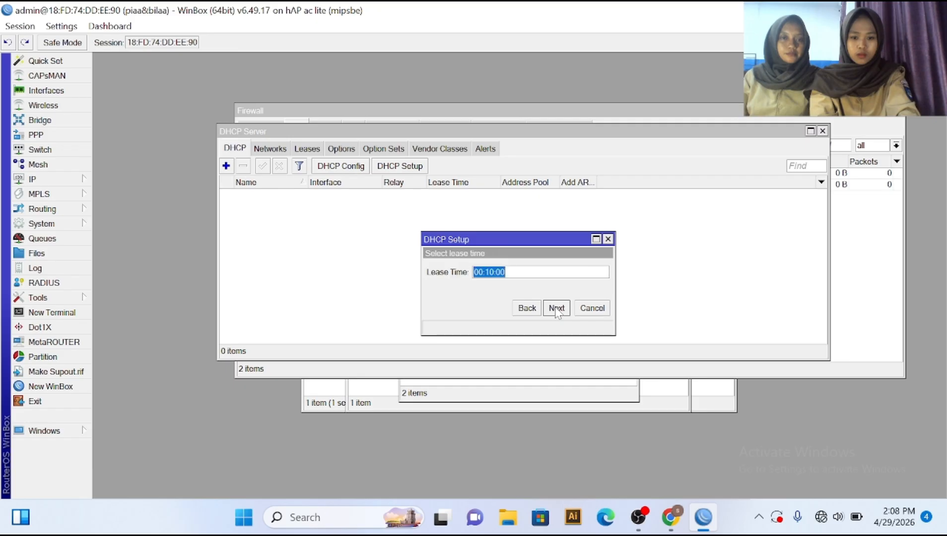
left_click(557, 308)
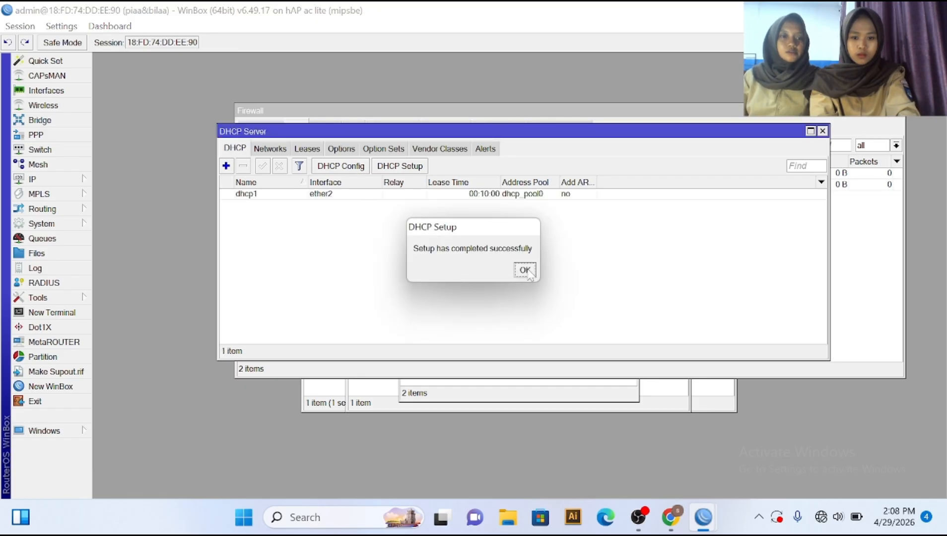
left_click(525, 271)
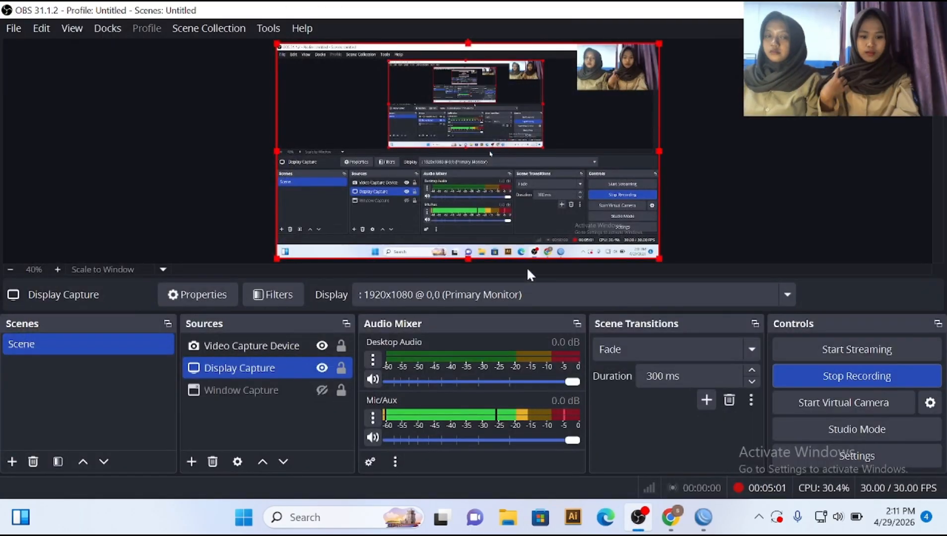
Step: In Chrome, launch Fast.com from the New Tab shortcut; the test reports 43 Mbps
left_click(669, 524)
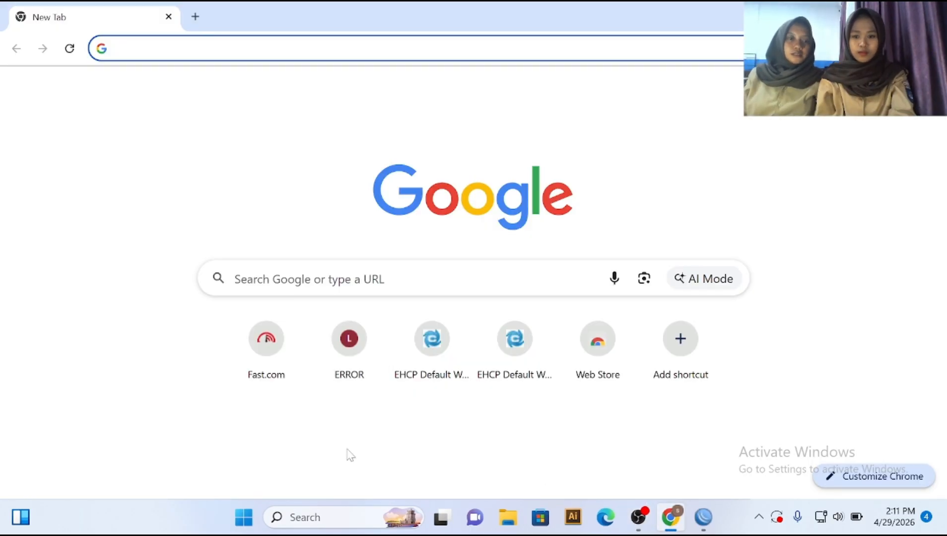
left_click(279, 351)
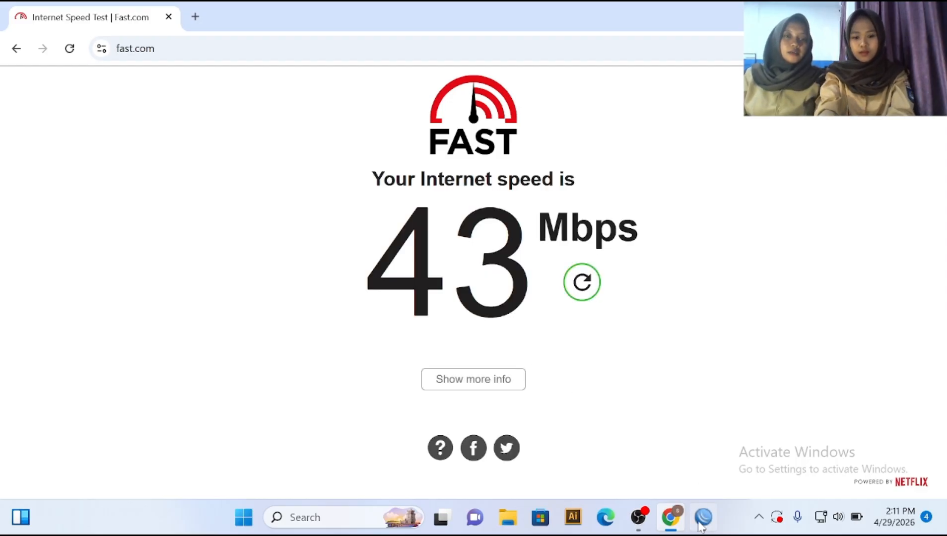
mouse_move(697, 526)
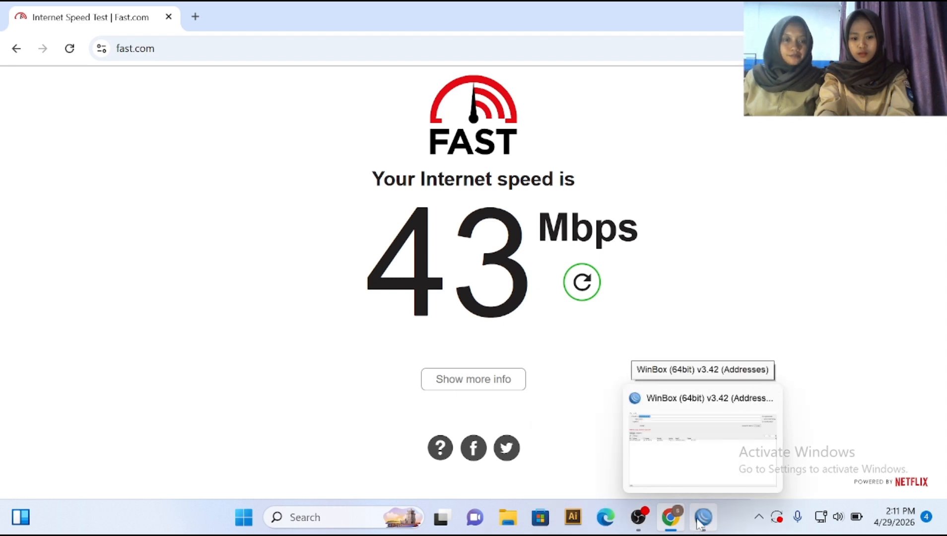
Step: Select the neighbouring router in WinBox's Neighbors list and log in as admin with its password
left_click(700, 522)
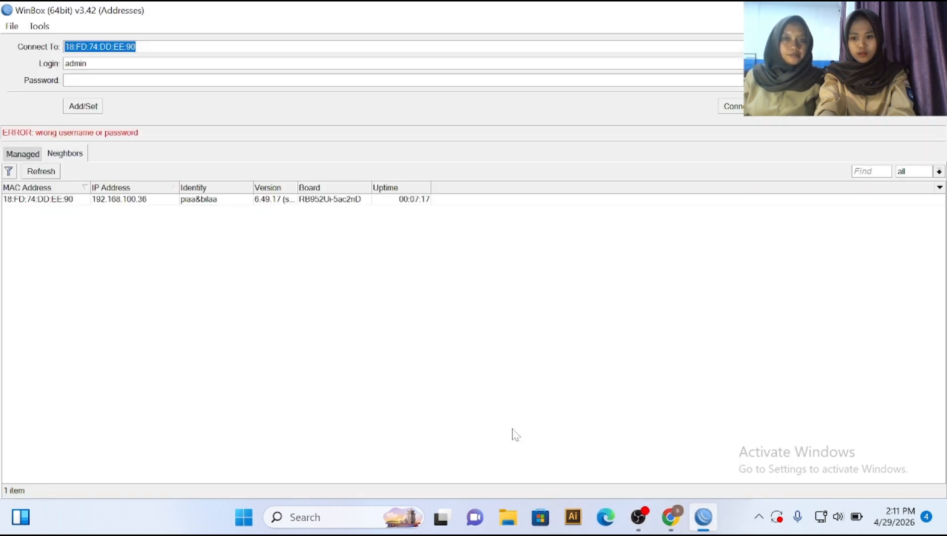
left_click(59, 198)
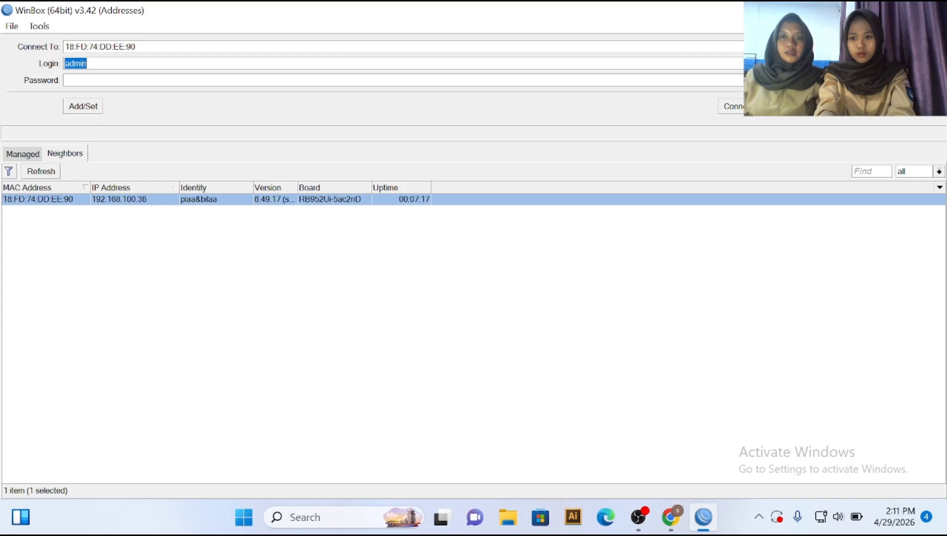
left_click(95, 80)
type("***")
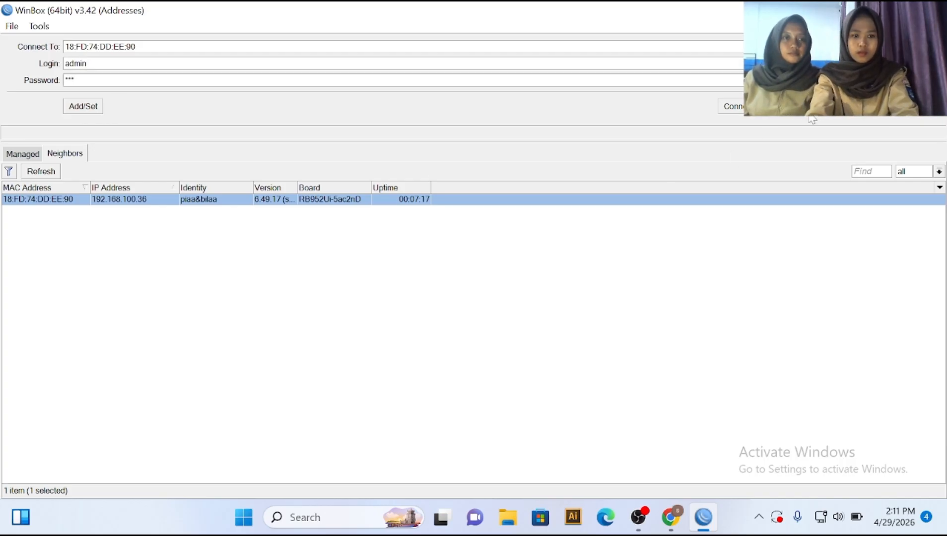
key("Return")
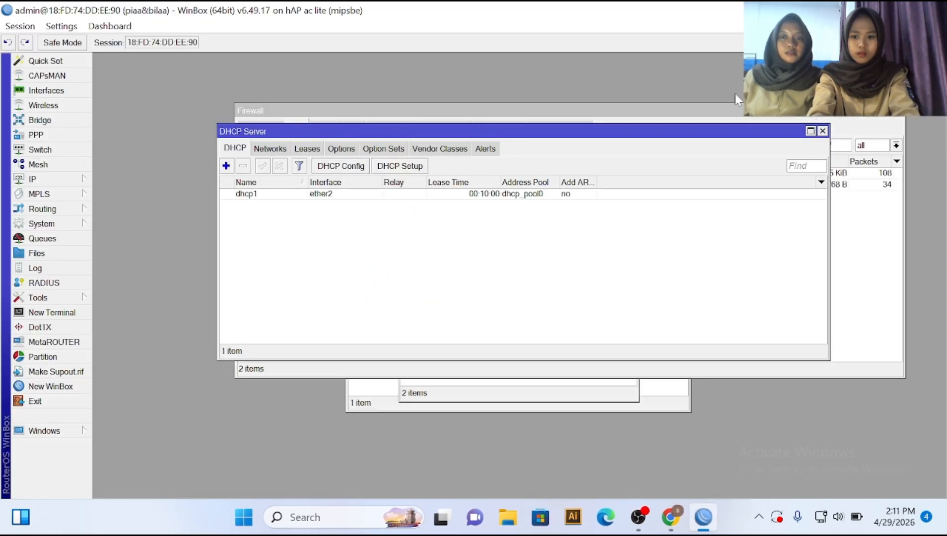
Step: Enable the web proxy and set Cache Administrator to the administrator's e-mail address
left_click(62, 180)
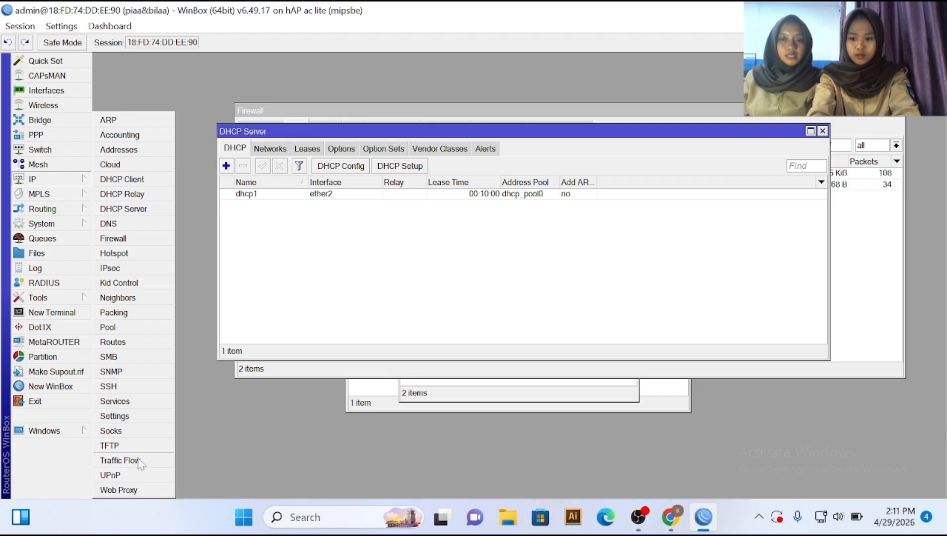
left_click(139, 490)
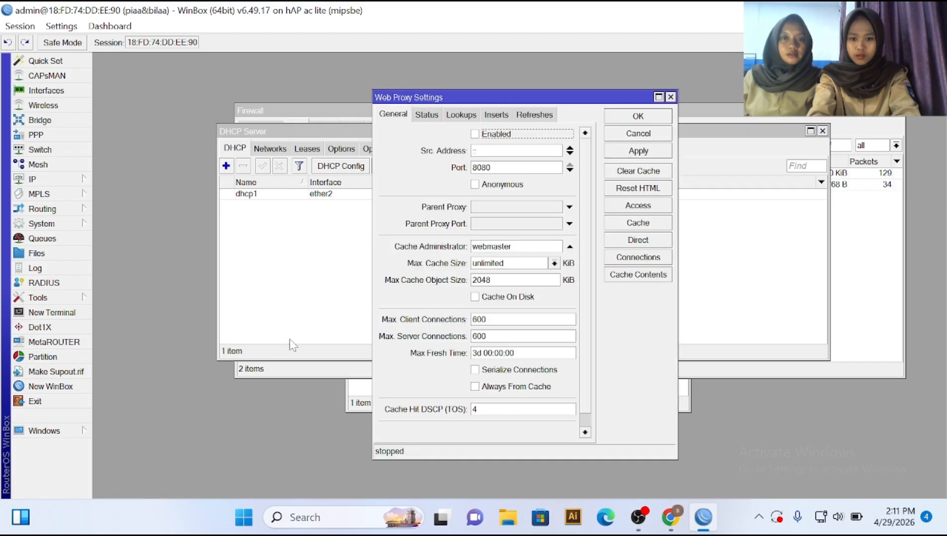
left_click(484, 133)
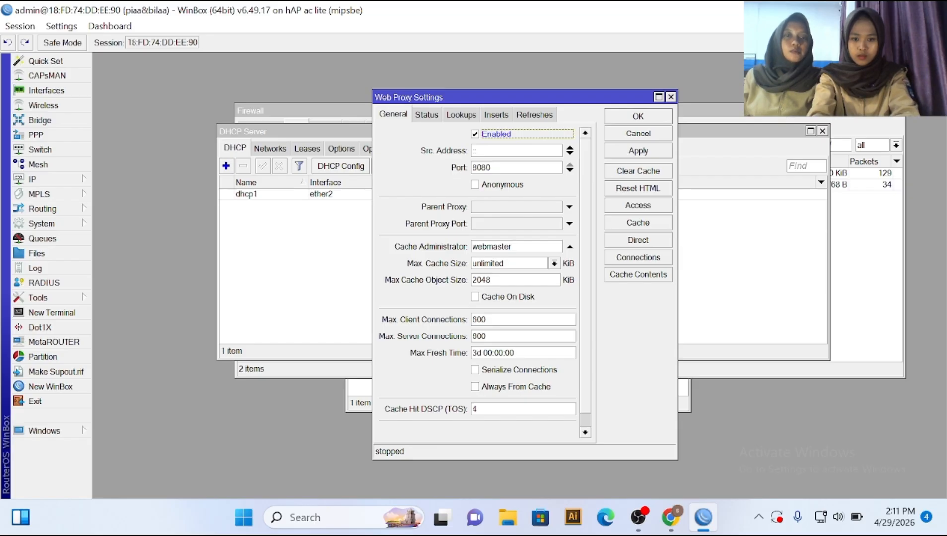
left_click(516, 246)
key("BackSpace")
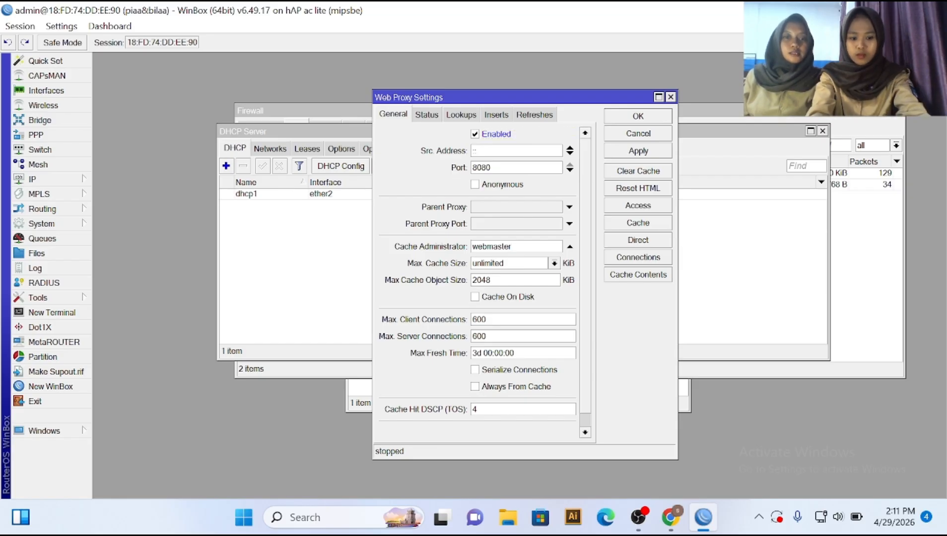
key("BackSpace")
key("BackSpace")
key("BackSpace")
key("BackSpace")
key("BackSpace")
key("BackSpace")
key("BackSpace")
key("BackSpace")
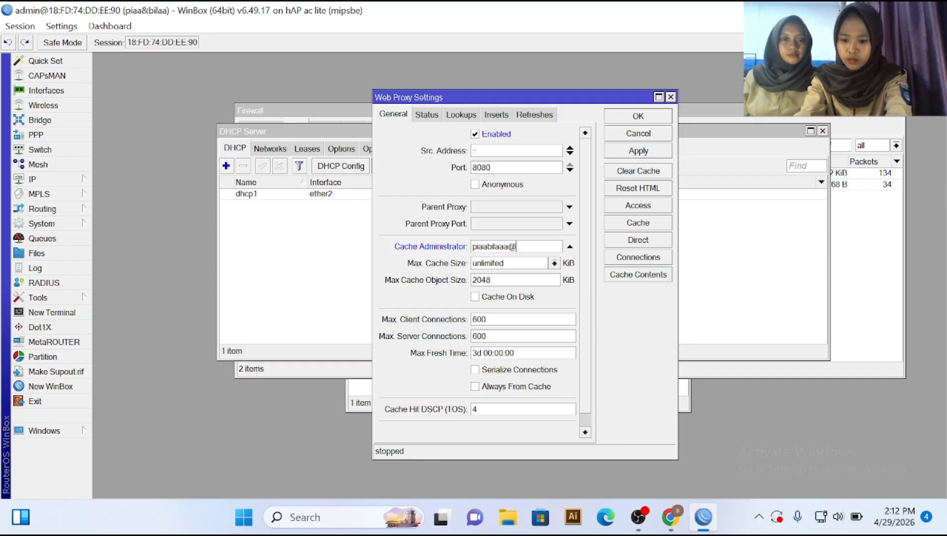
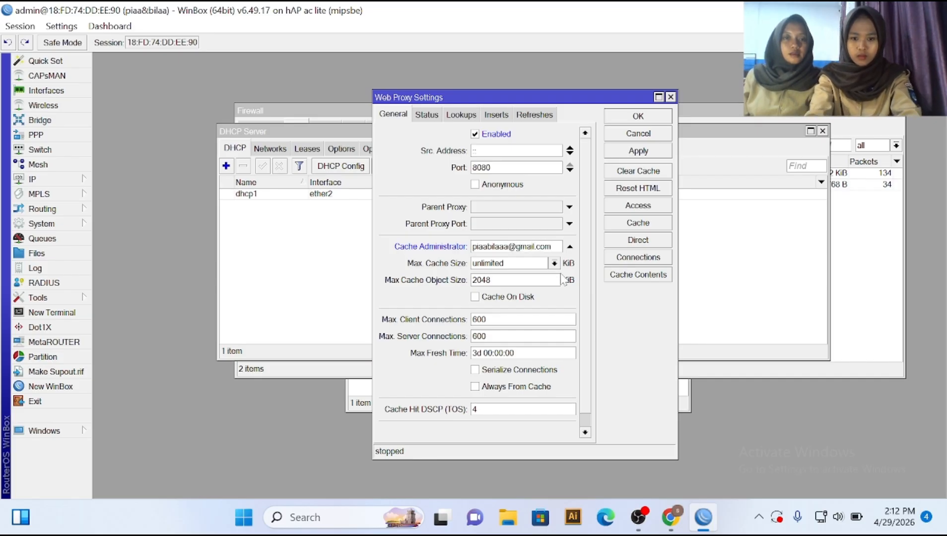
Step: Turn on Cache On Disk and apply the web proxy settings
left_click(475, 298)
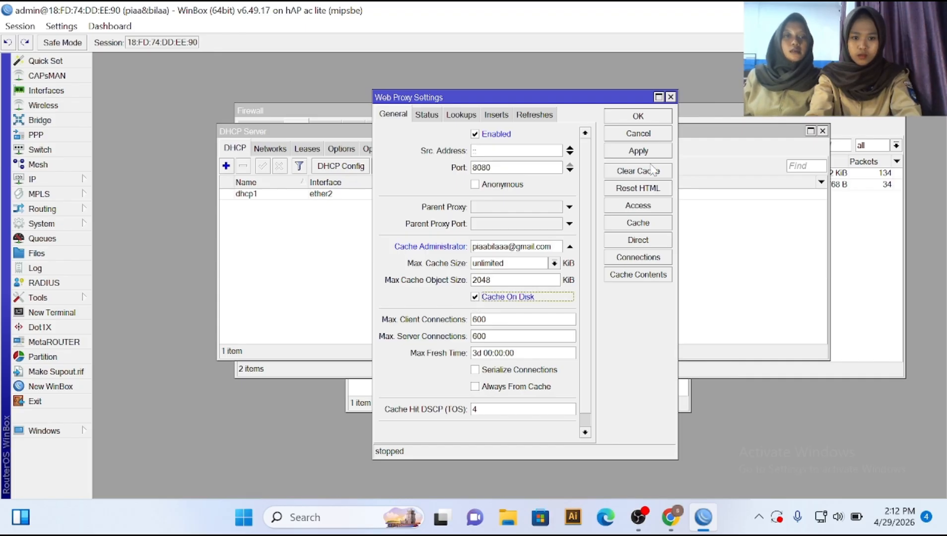
left_click(638, 151)
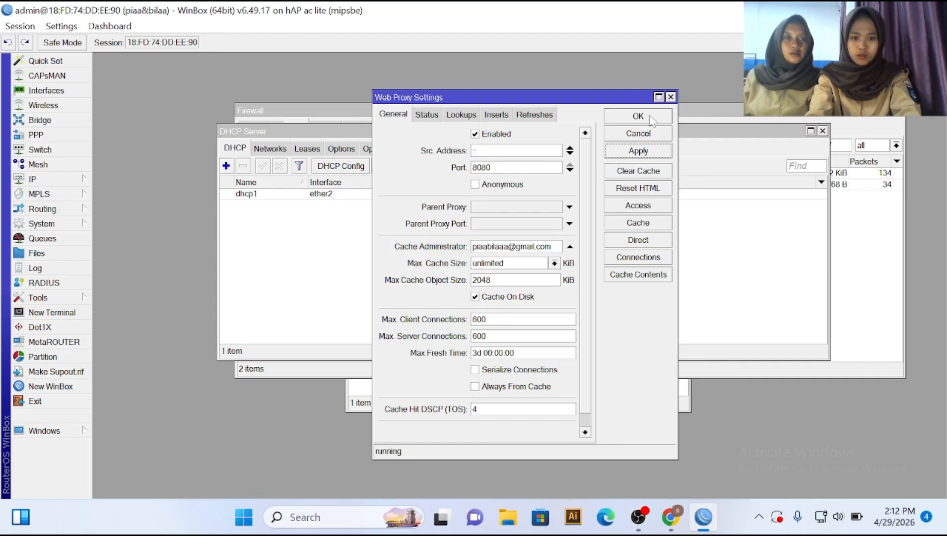
left_click(650, 117)
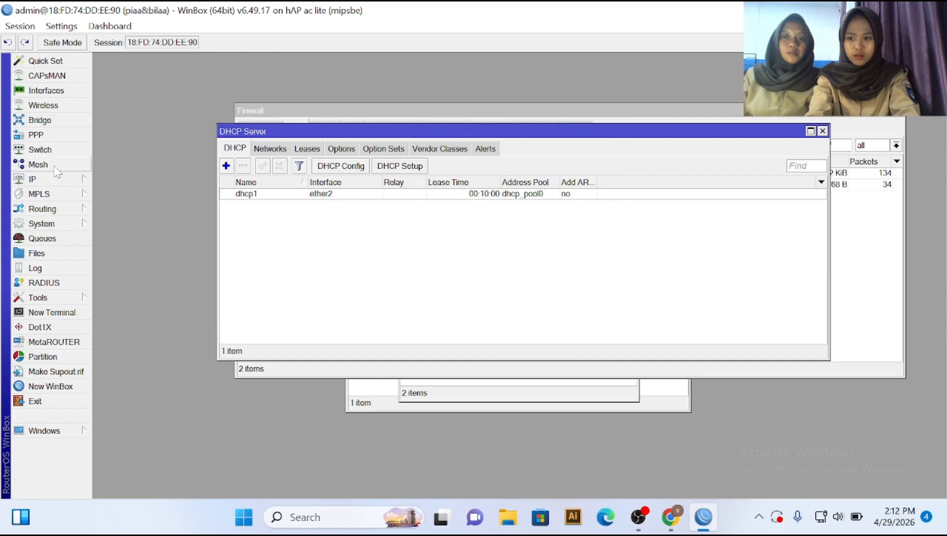
left_click(50, 183)
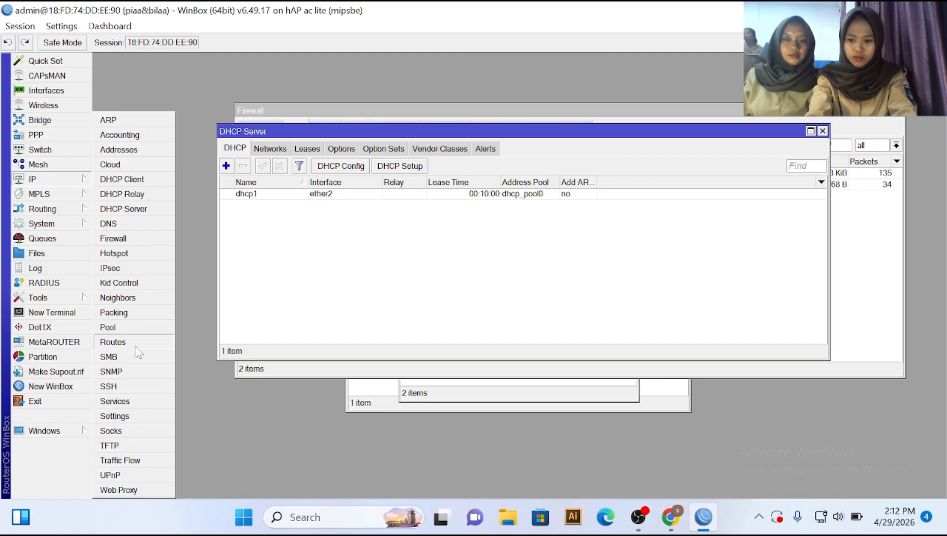
Step: Add a Web Proxy Access rule with Dst. Host linux.co.id and Action deny, then apply it
left_click(117, 490)
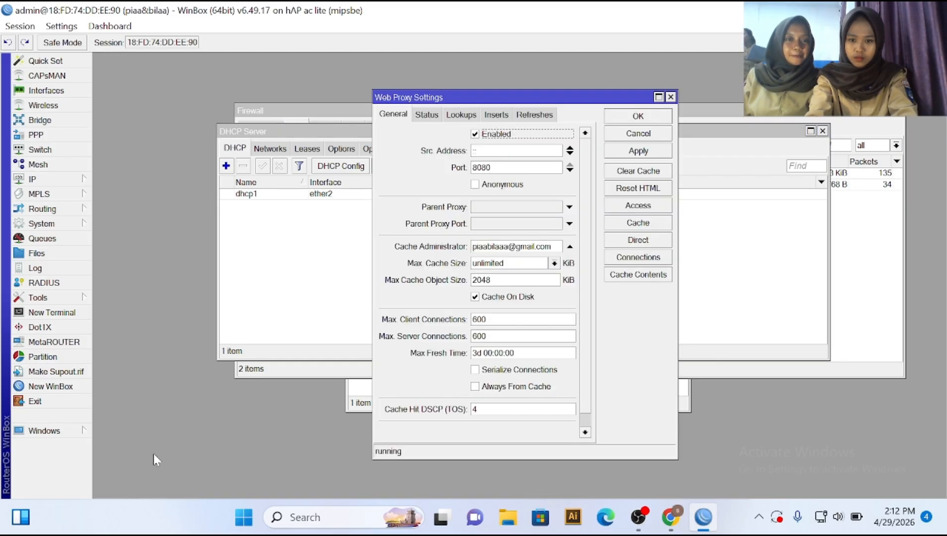
left_click(622, 204)
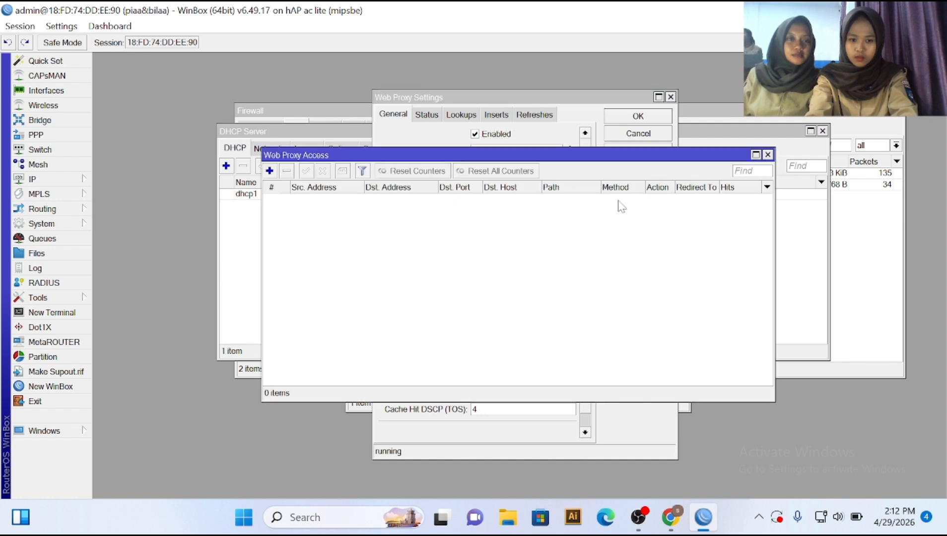
left_click(270, 171)
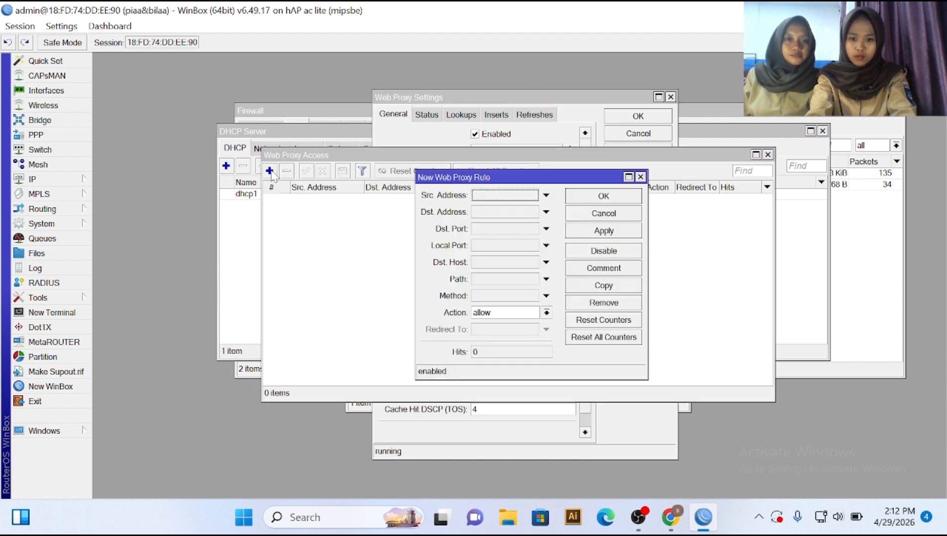
left_click(480, 264)
type("lo")
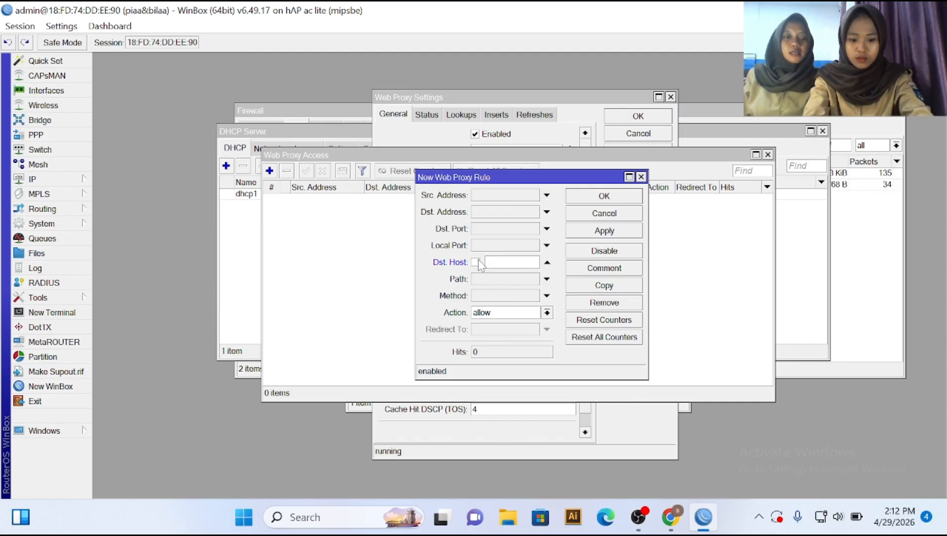
key("BackSpace")
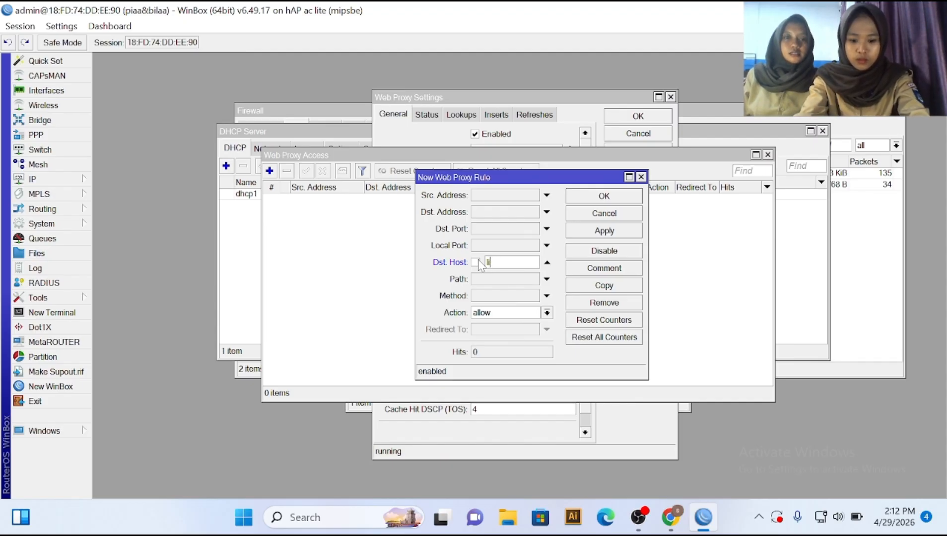
type("inux")
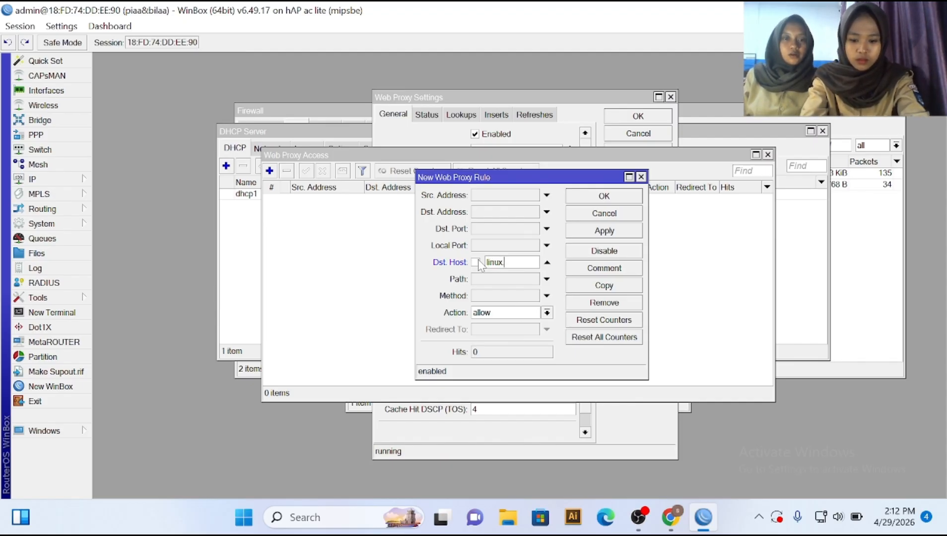
type(".co.id")
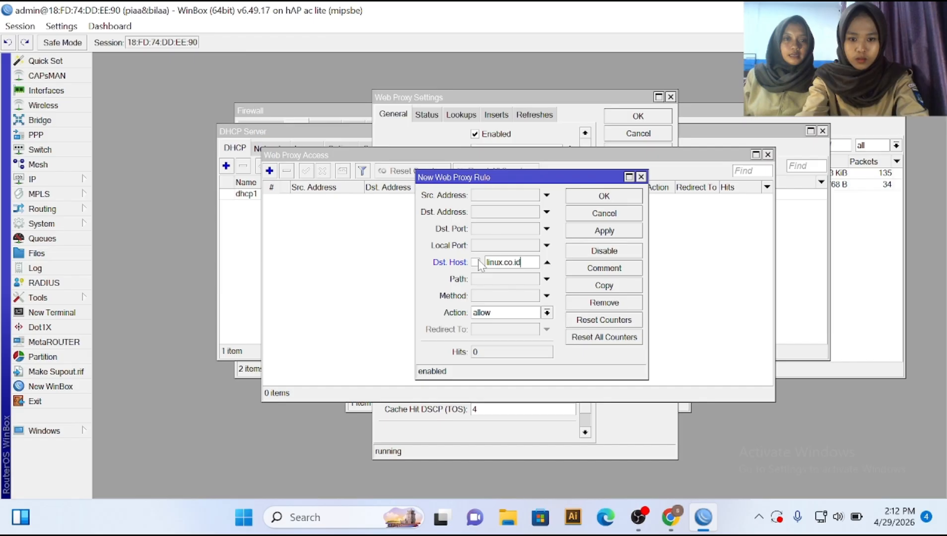
left_click(547, 313)
left_click(543, 334)
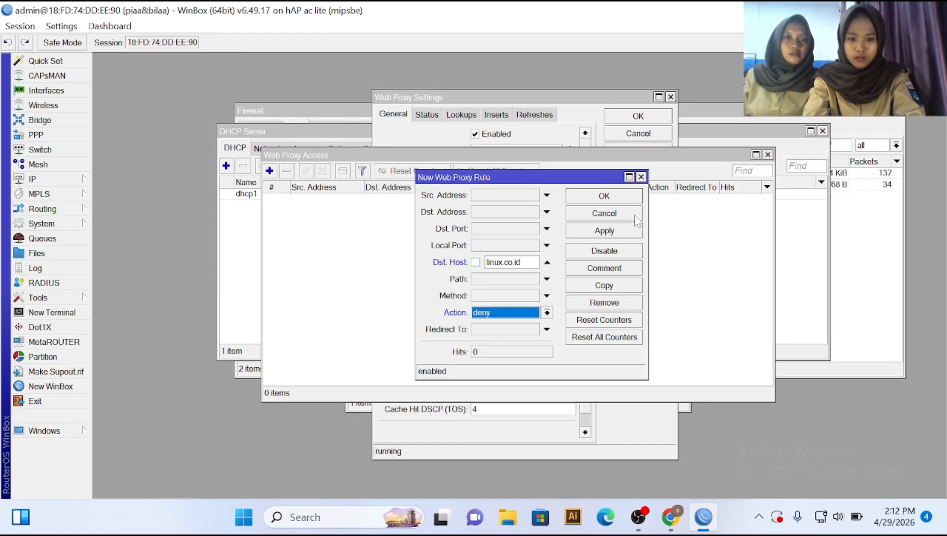
left_click(614, 233)
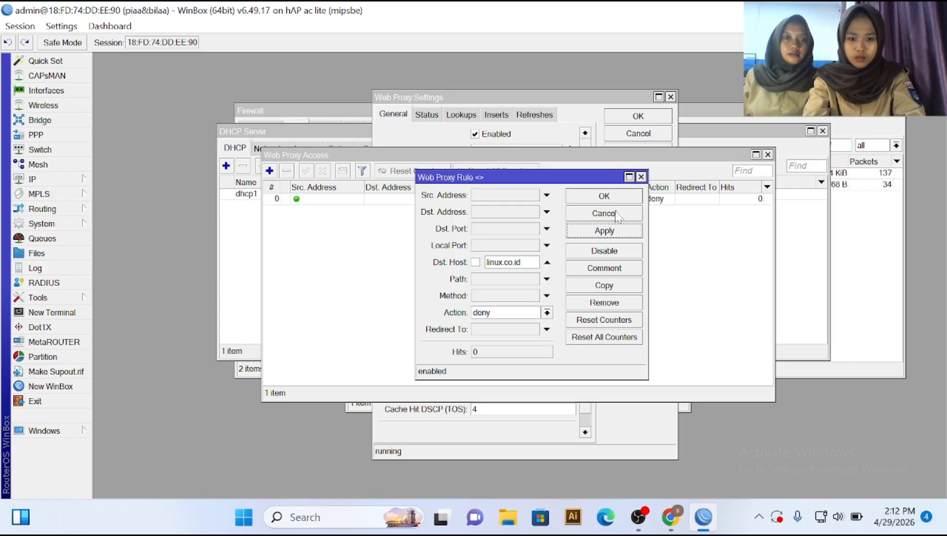
left_click(604, 196)
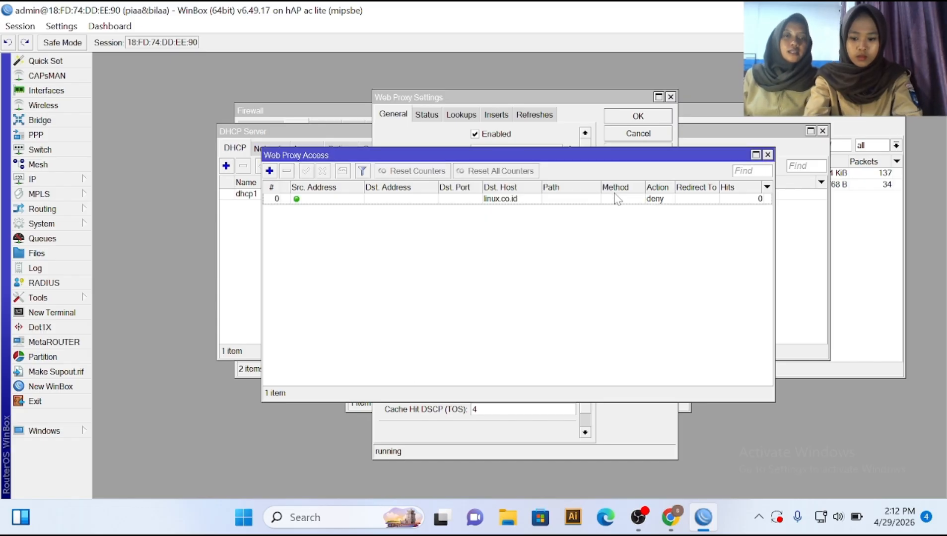
Step: In Command Prompt, run ipconfig, then ping 8.8.8.8 to confirm 0% packet loss
key("super+r")
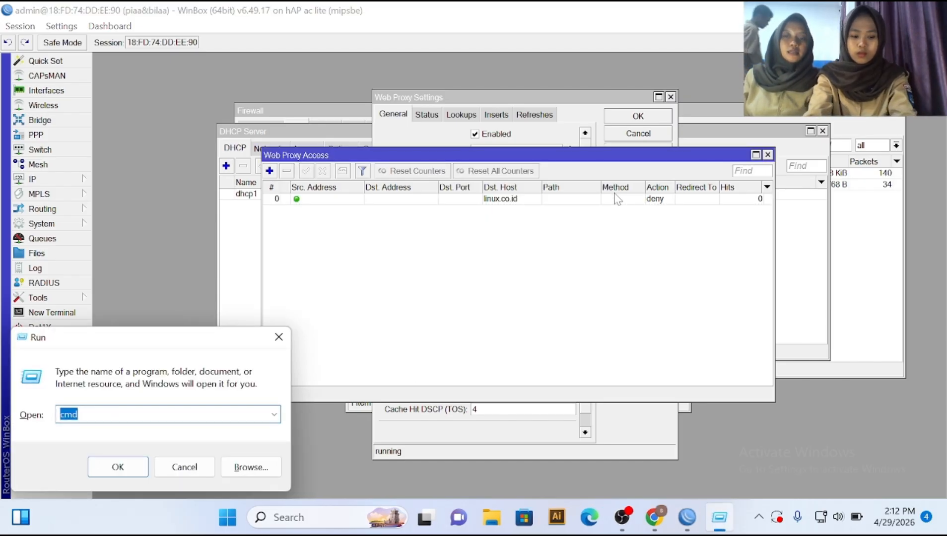
key("Return")
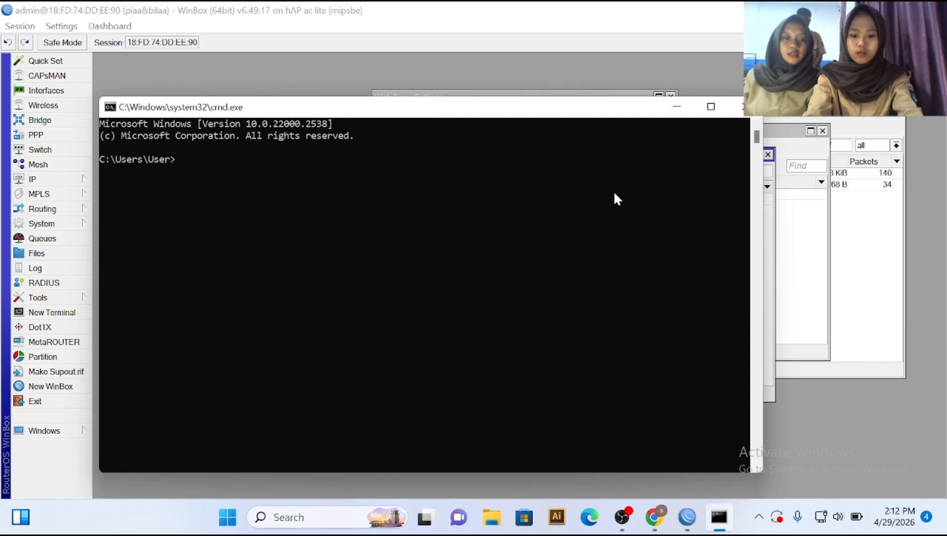
type("ipconf")
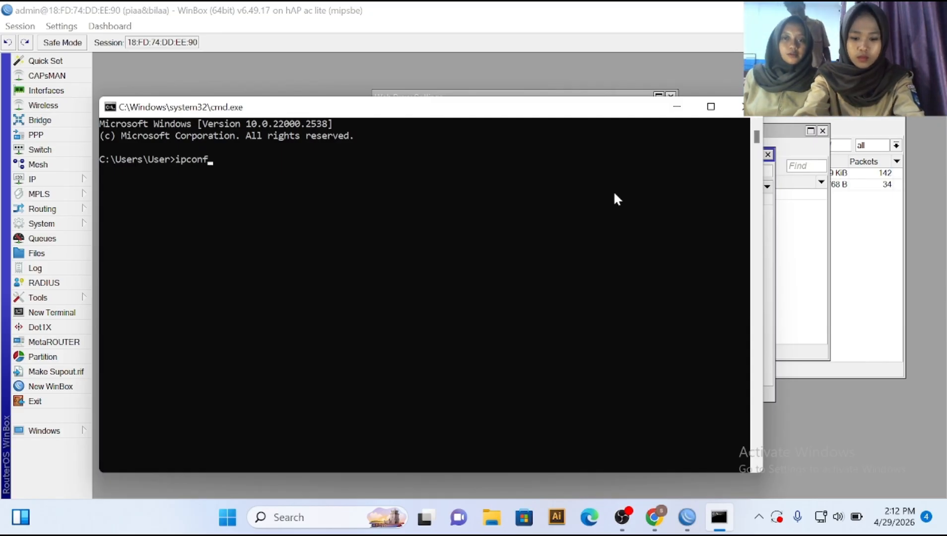
type("ig")
key("Return")
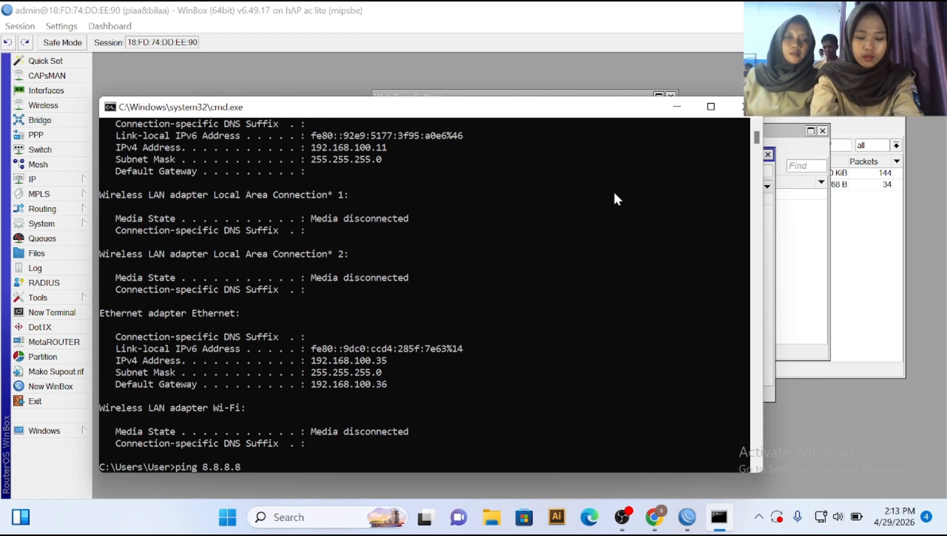
key("Return")
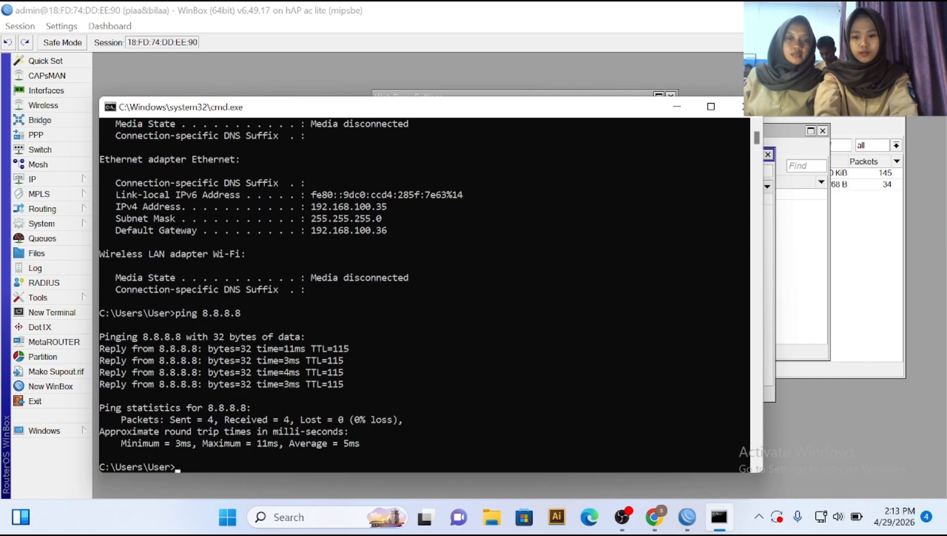
Step: Close Command Prompt, try loading linux.co.id in a new Chrome tab, then close that tab
left_click(743, 107)
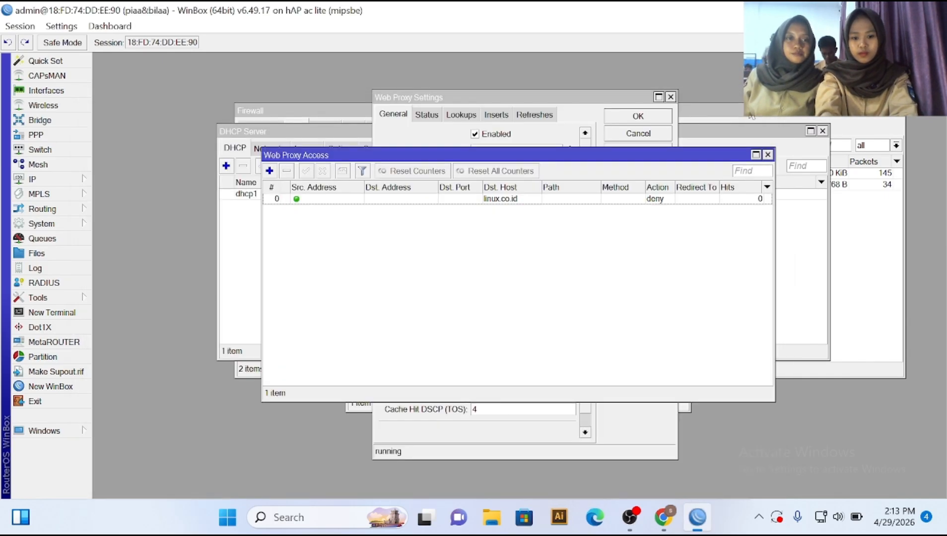
left_click(670, 517)
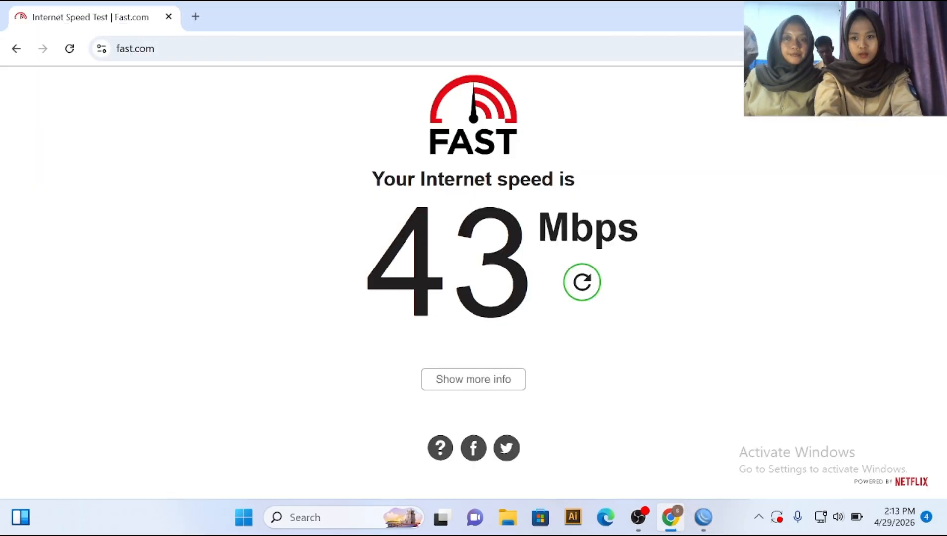
left_click(195, 17)
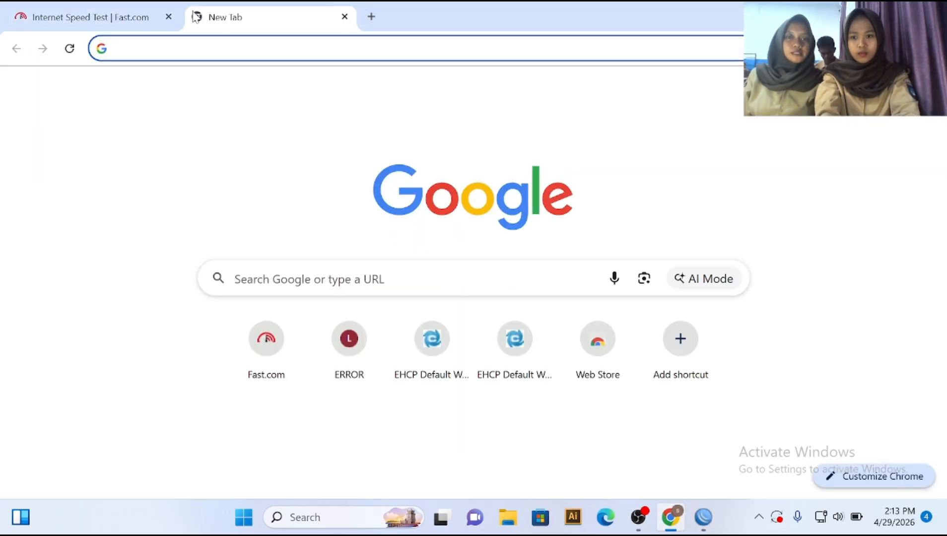
type("linu")
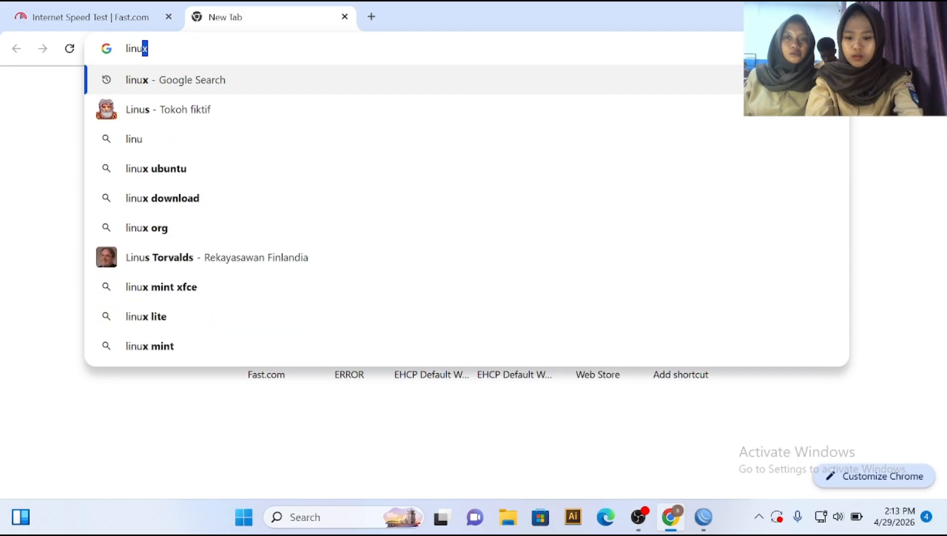
type("x.")
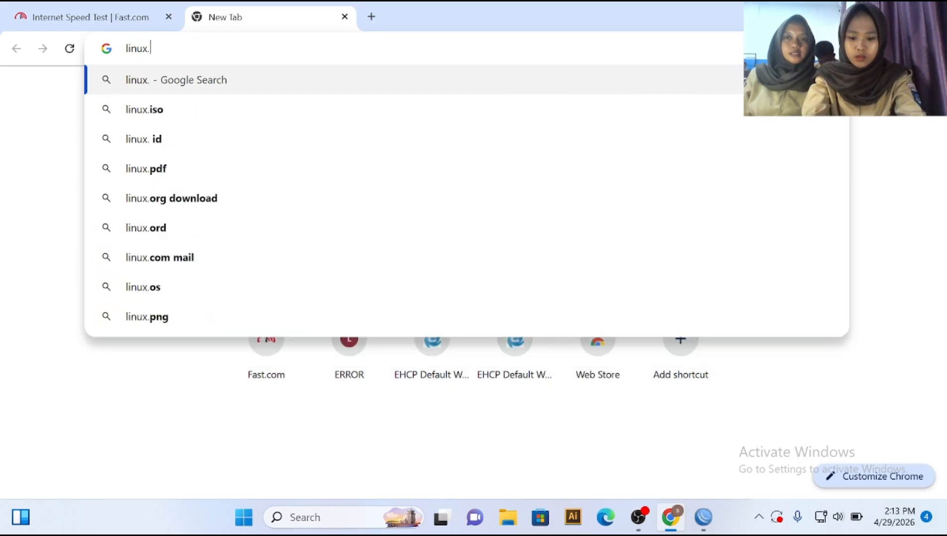
type("co.id")
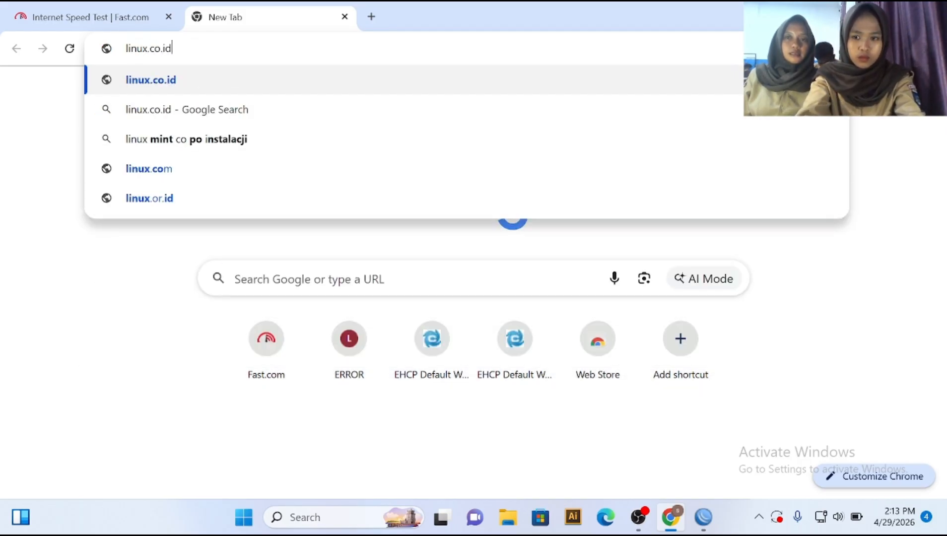
key("Return")
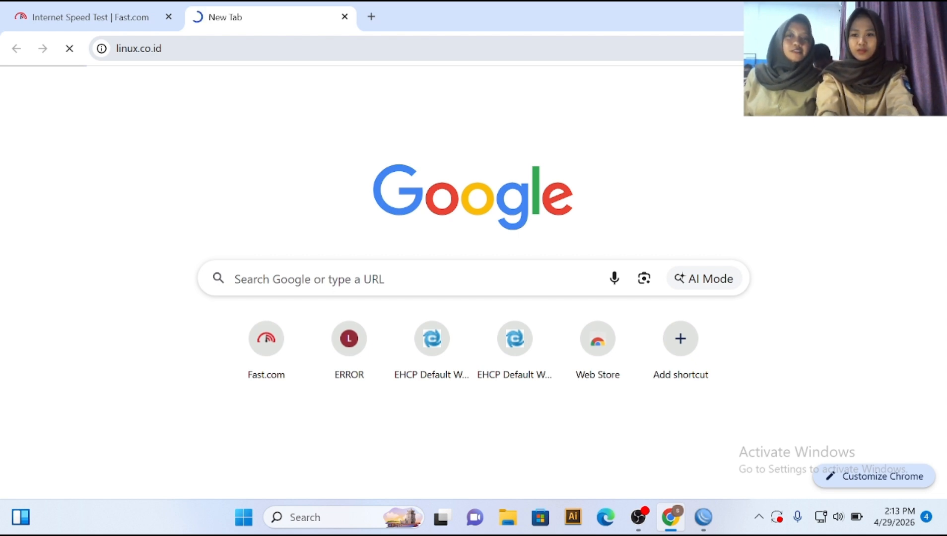
left_click(345, 17)
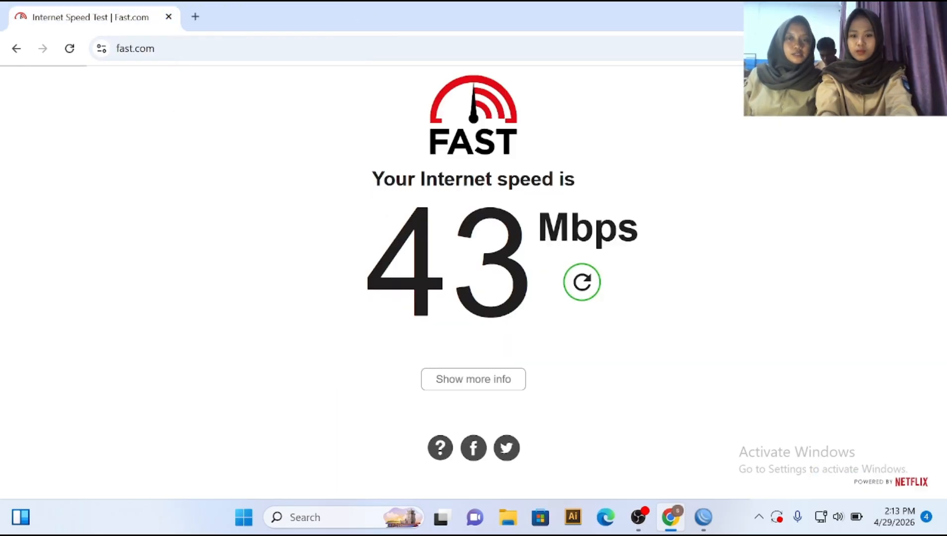
Step: Reboot the router from WinBox's System > Reboot and confirm with Yes
left_click(715, 525)
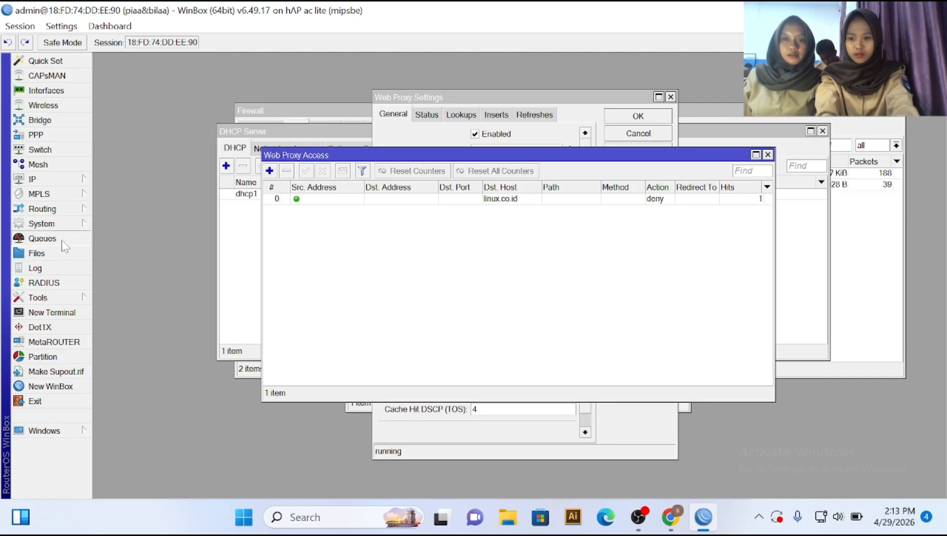
mouse_move(69, 226)
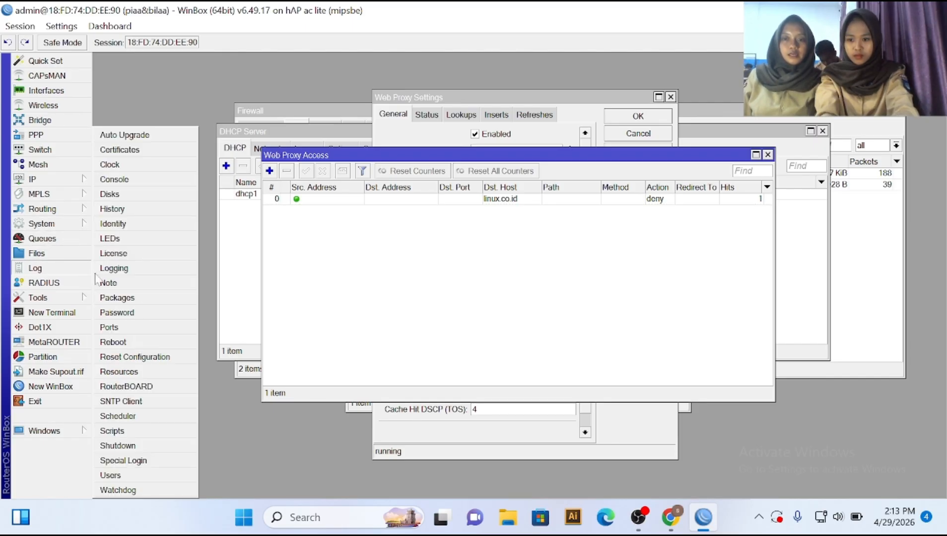
left_click(132, 344)
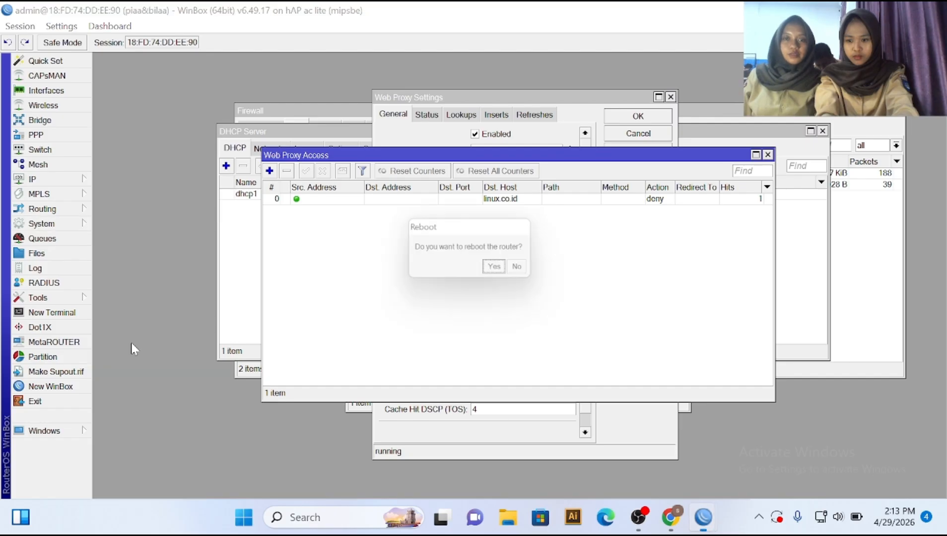
left_click(500, 272)
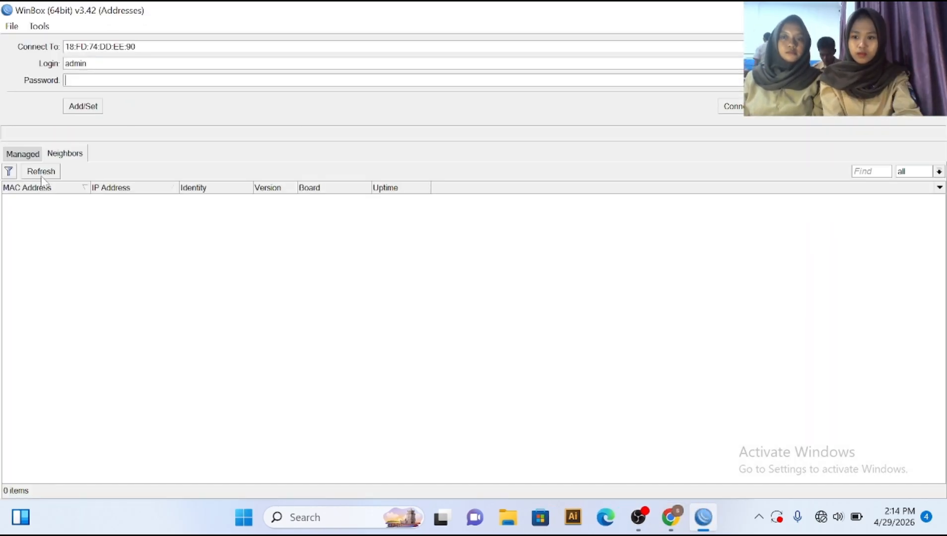
Step: Refresh Neighbors until 192.168.100.36 reappears, log back into it, and return to Chrome
left_click(41, 174)
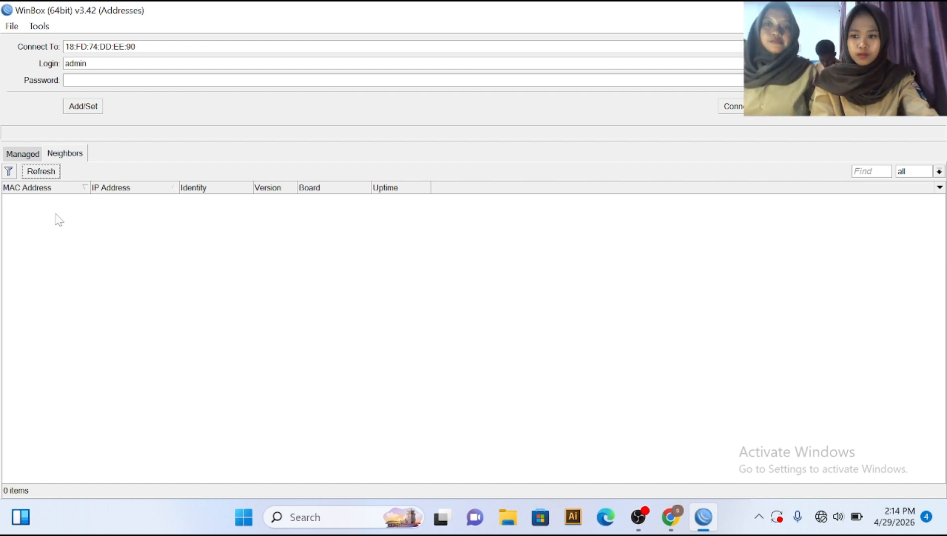
left_click(37, 172)
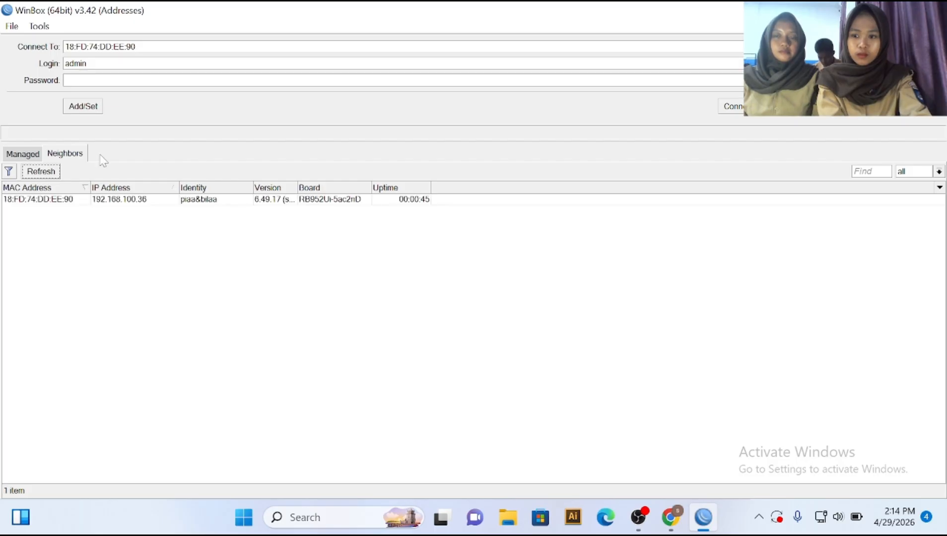
left_click(37, 201)
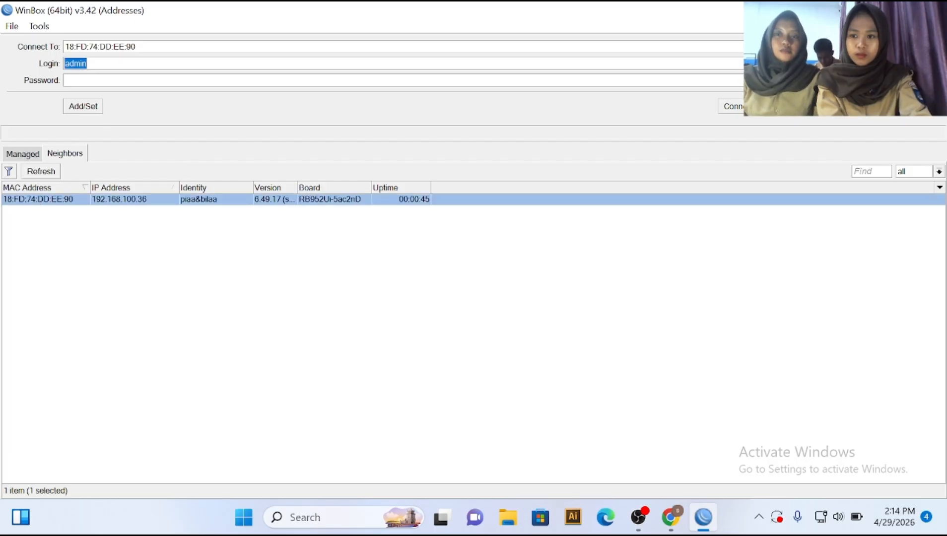
left_click(75, 80)
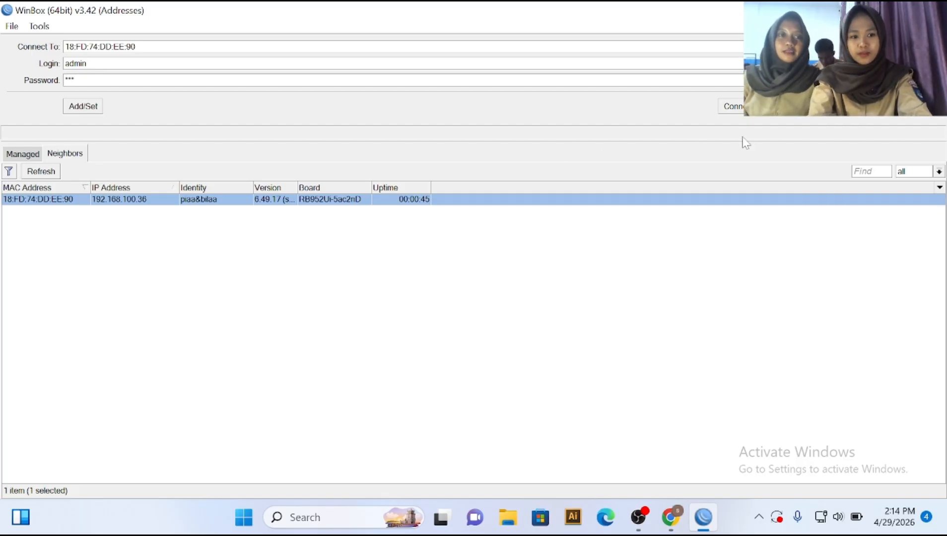
key("Return")
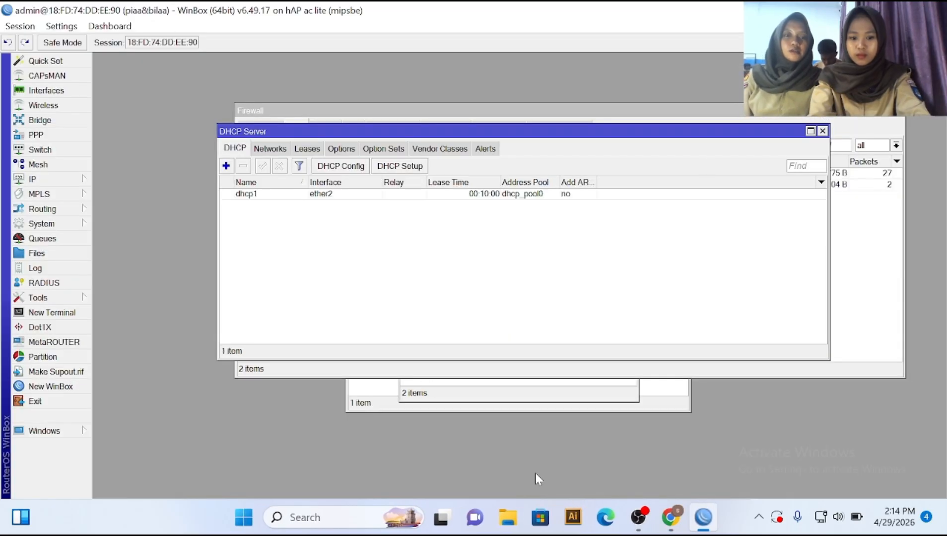
left_click(670, 516)
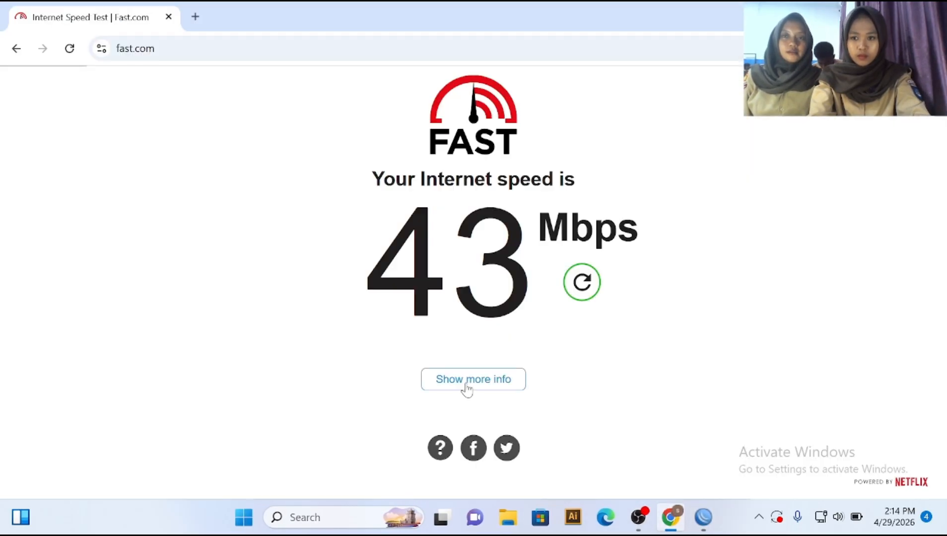
Step: Load linux.co.id in a new tab, getting the proxy's ERROR: Forbidden, Access Denied page
left_click(195, 17)
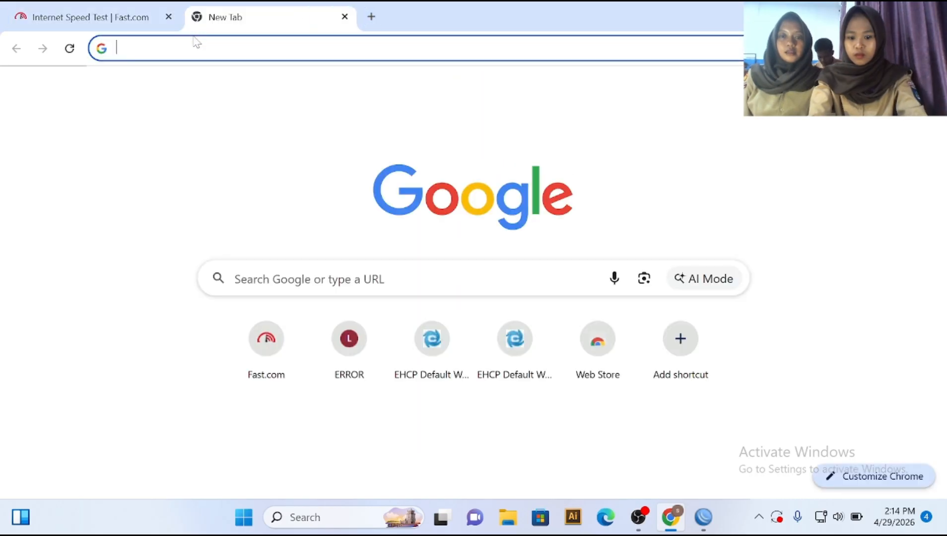
type("linux")
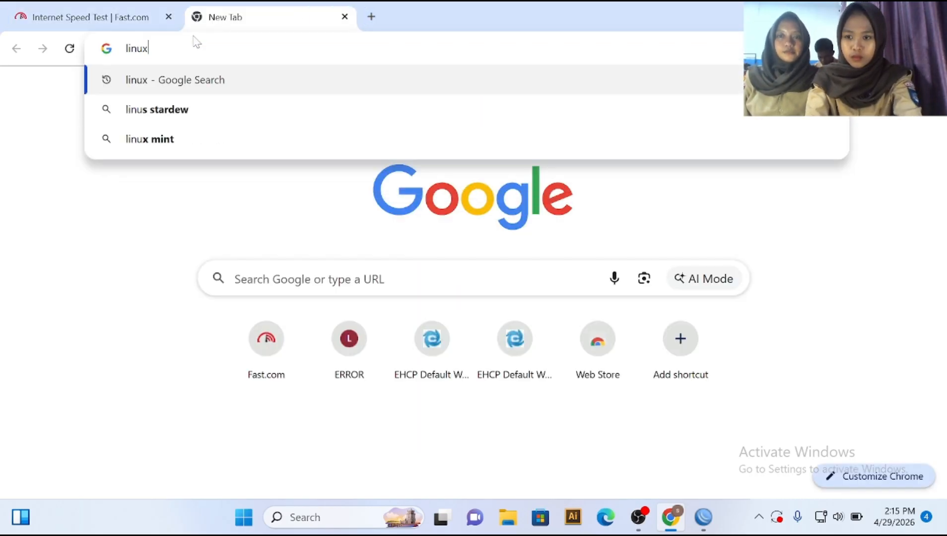
type(".co")
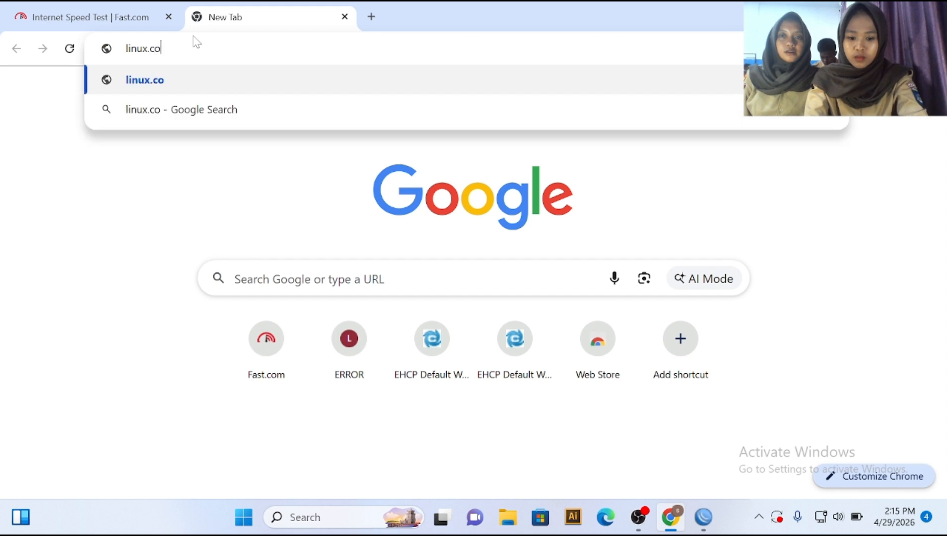
type(".id")
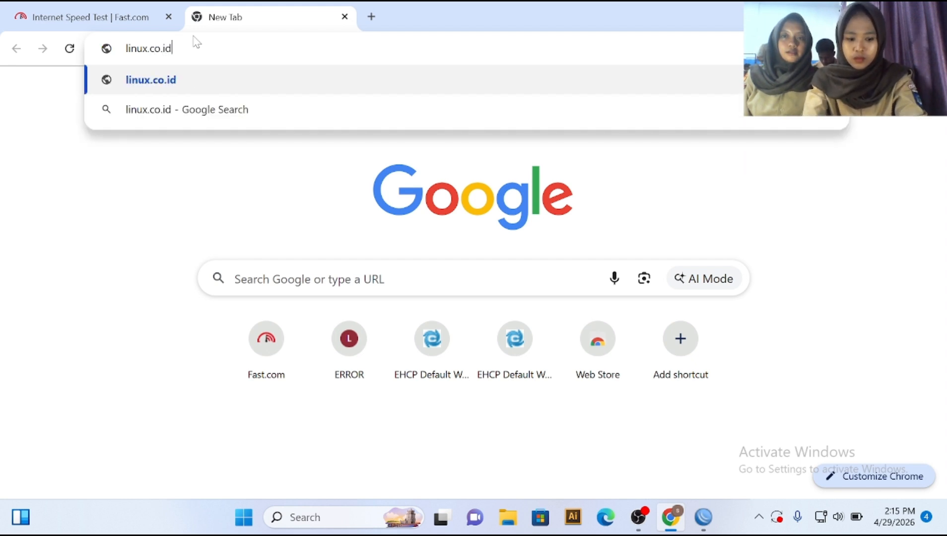
key("Return")
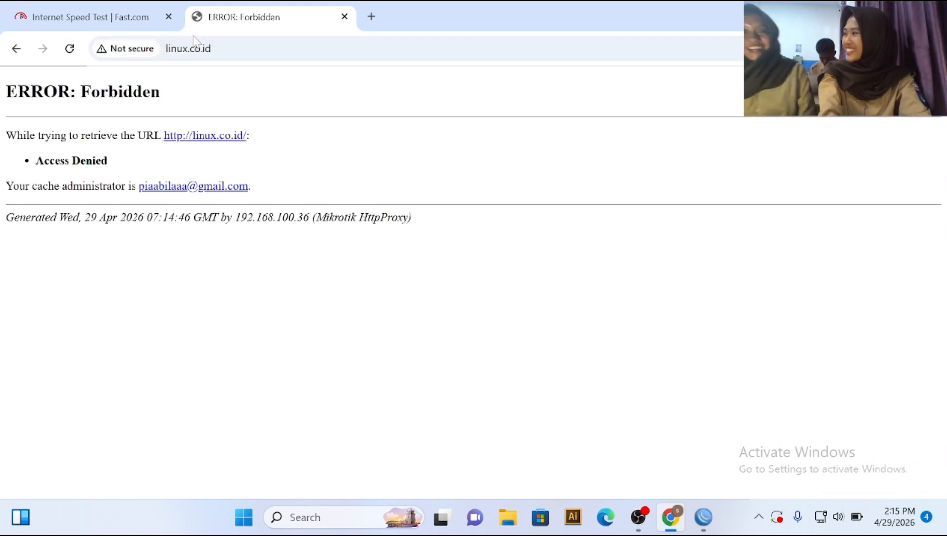